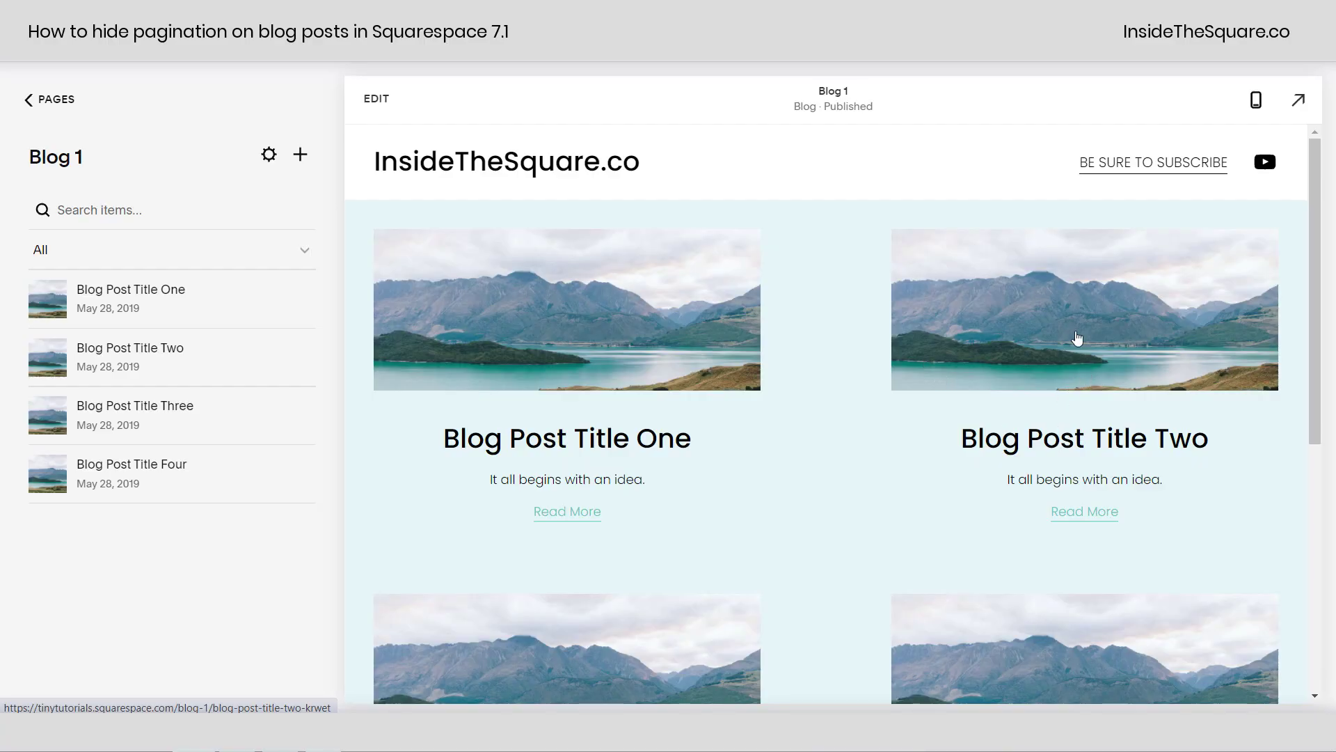
# Open Blog Post Title Two from the Blog 1 post list in the preview
pyautogui.click(1077, 337)
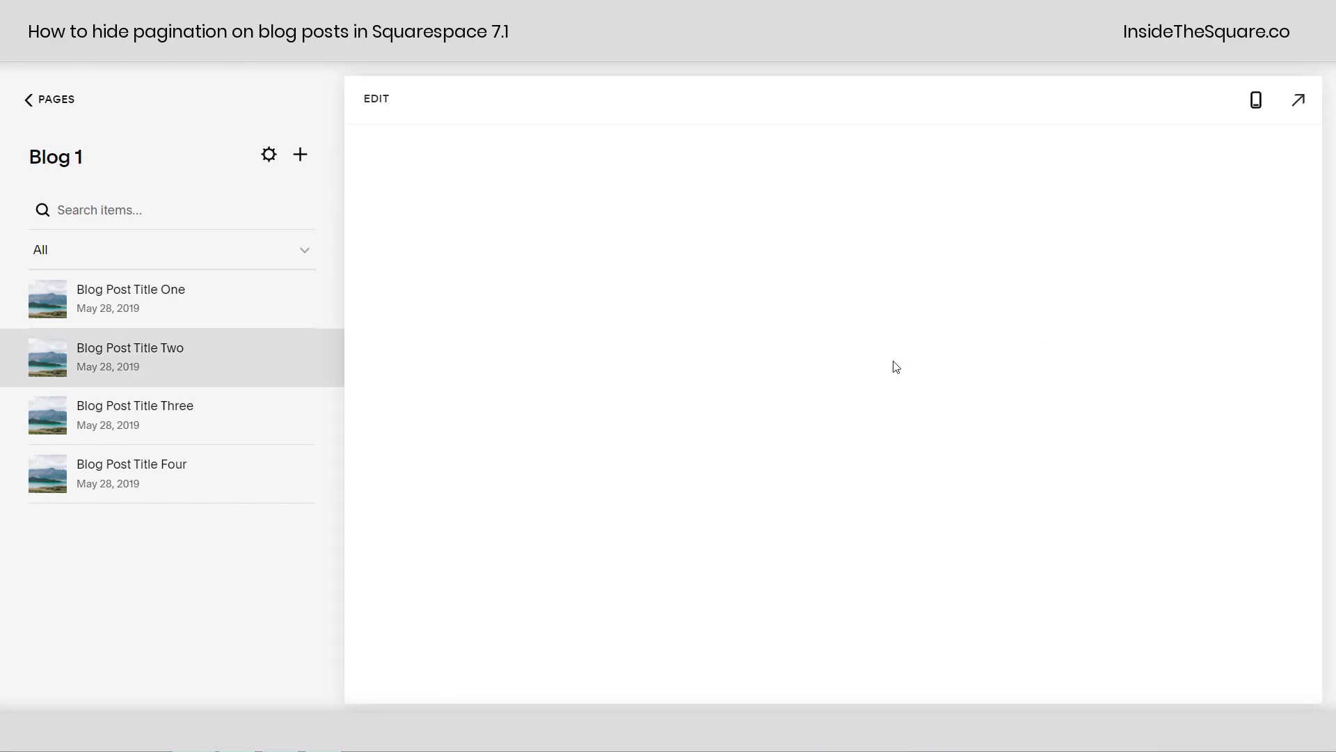
# Scroll the post and try selecting its pagination CSS snippets: Hide it?, title wrapper and arrow rules
pyautogui.scroll(-2, 856, 438)
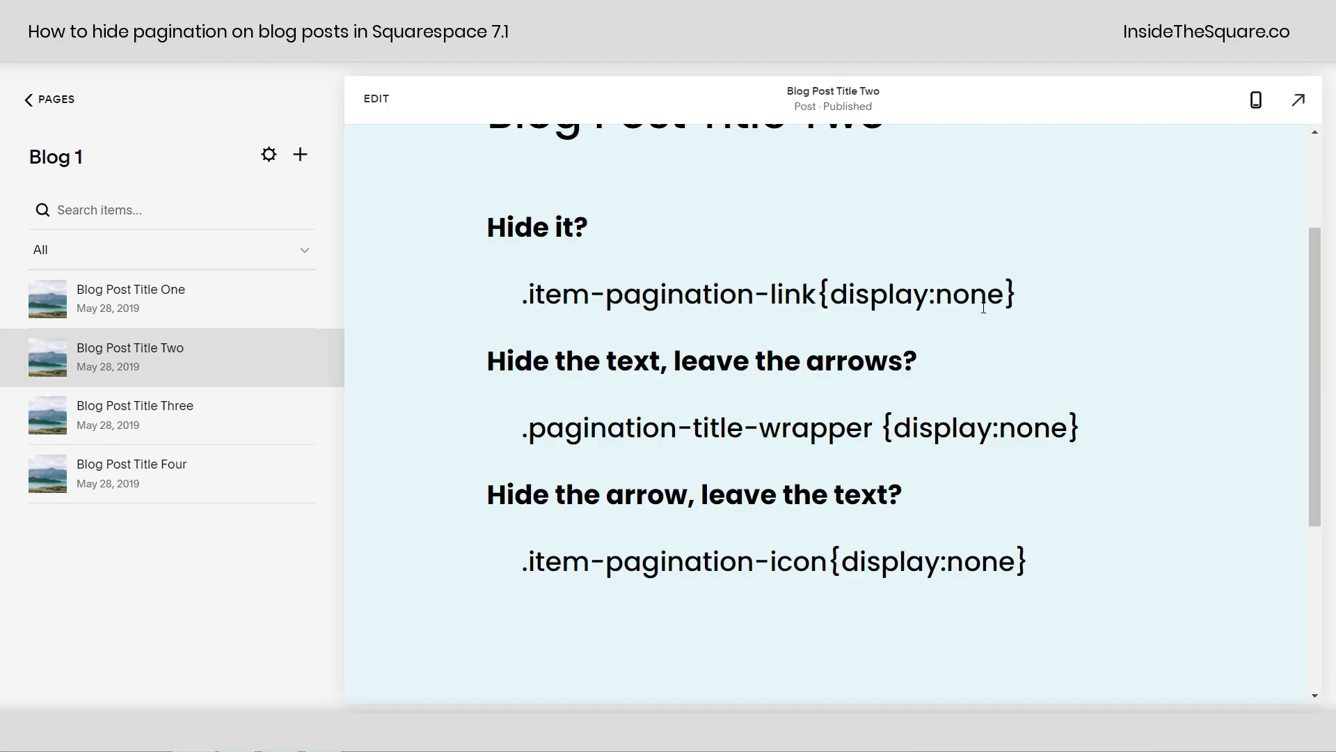
pyautogui.scroll(-4, 974, 356)
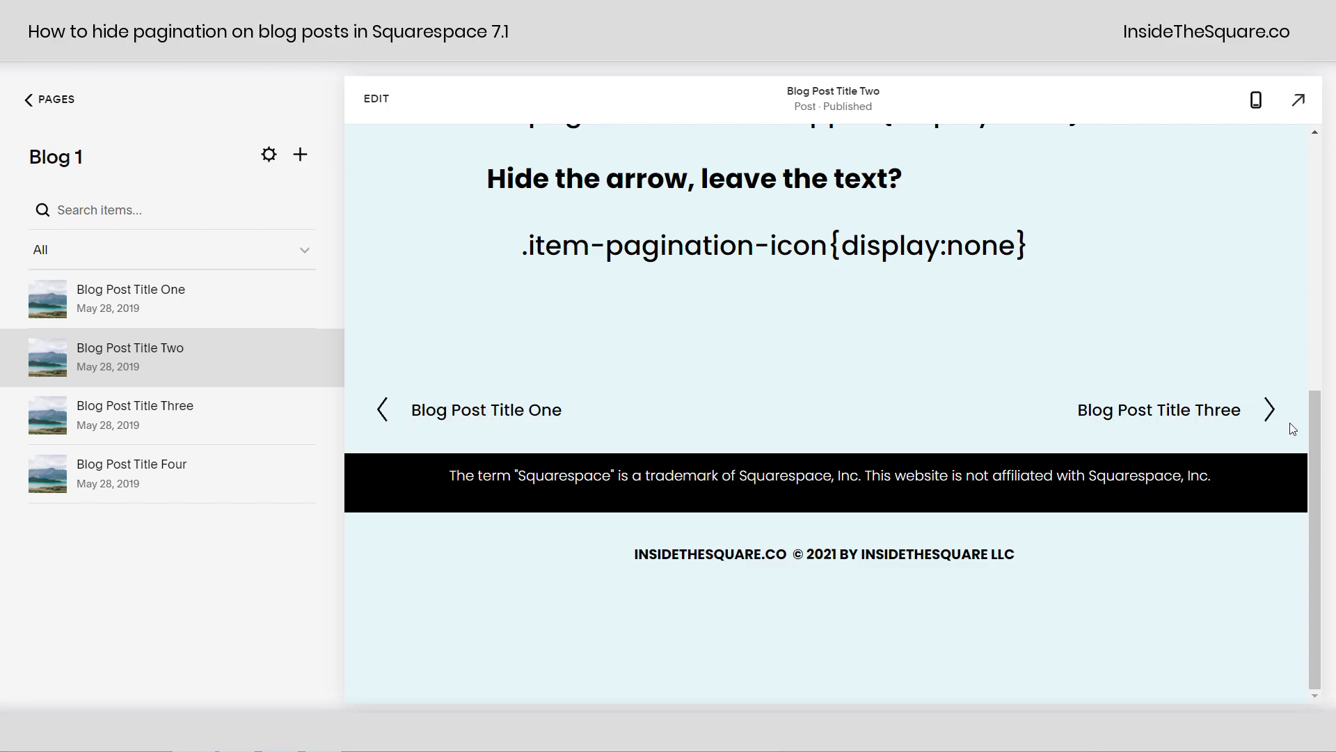
pyautogui.scroll(4, 1058, 392)
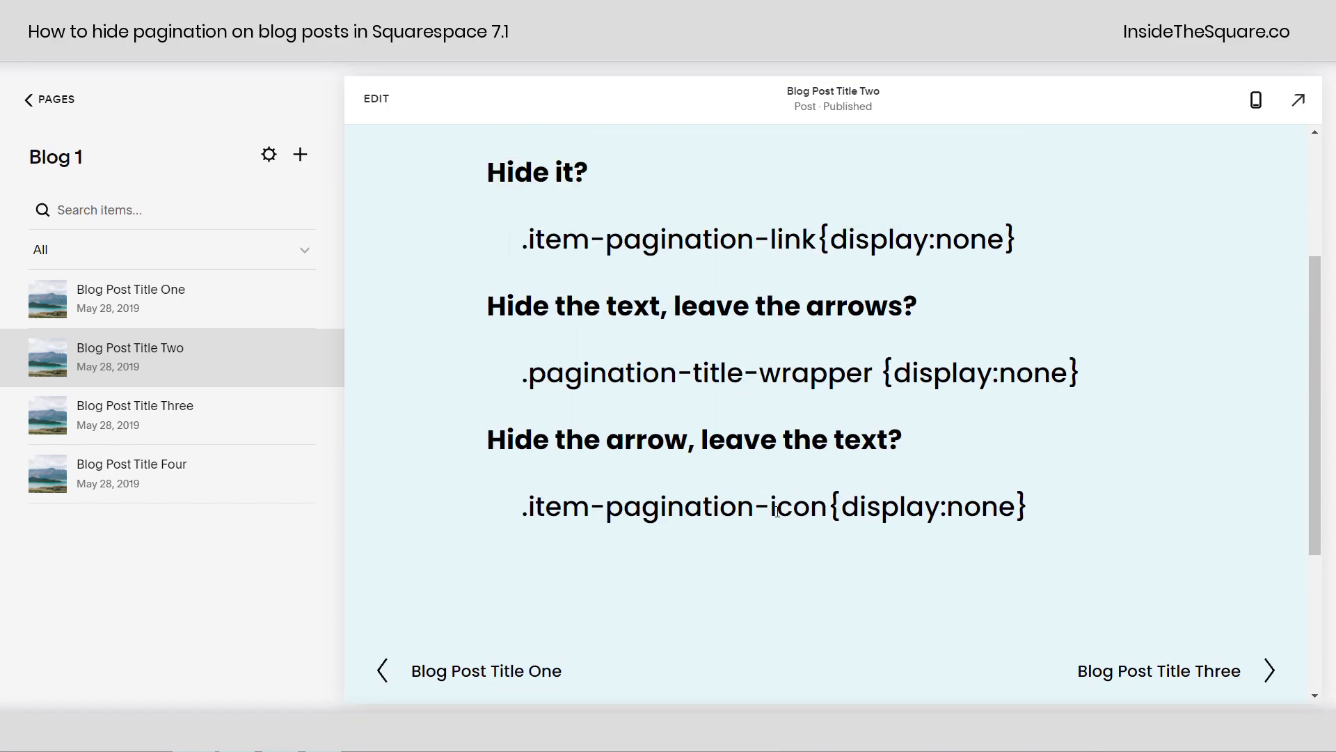
pyautogui.moveTo(522, 245); pyautogui.dragTo(1095, 220)
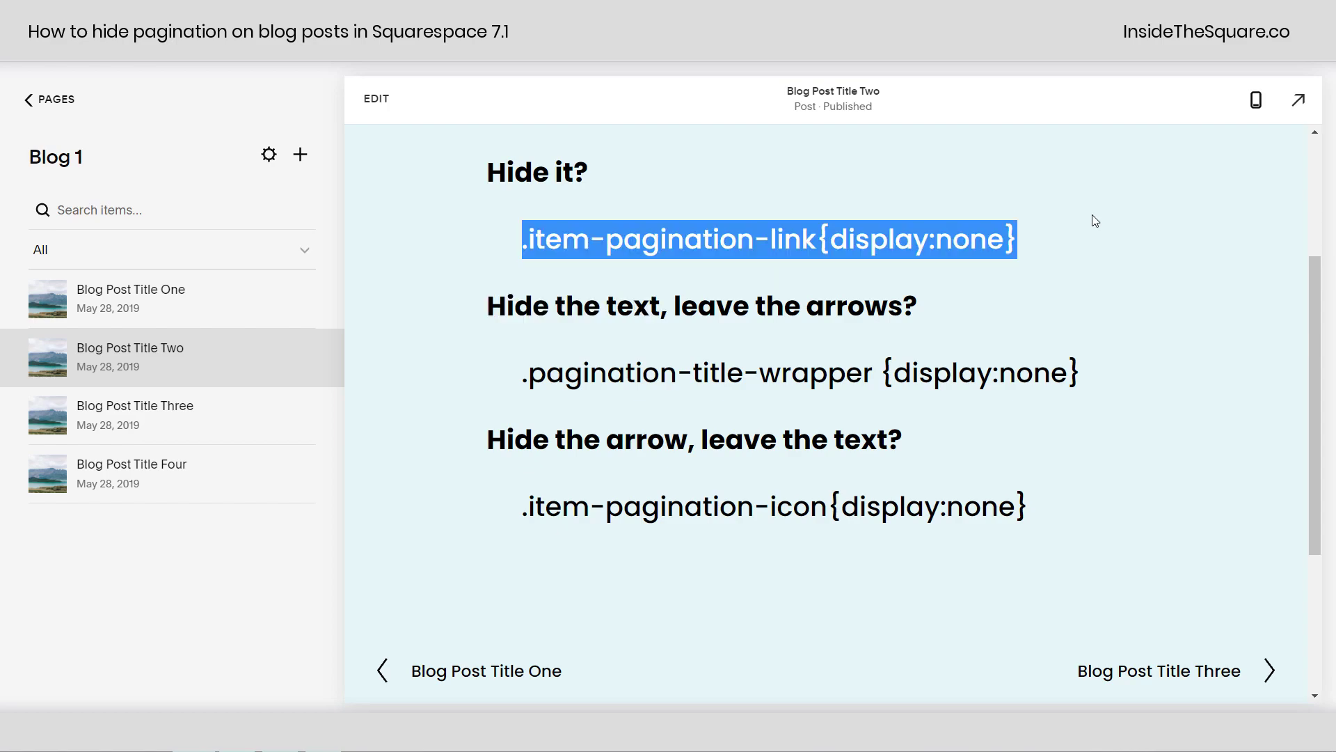
pyautogui.moveTo(520, 382); pyautogui.dragTo(1127, 369)
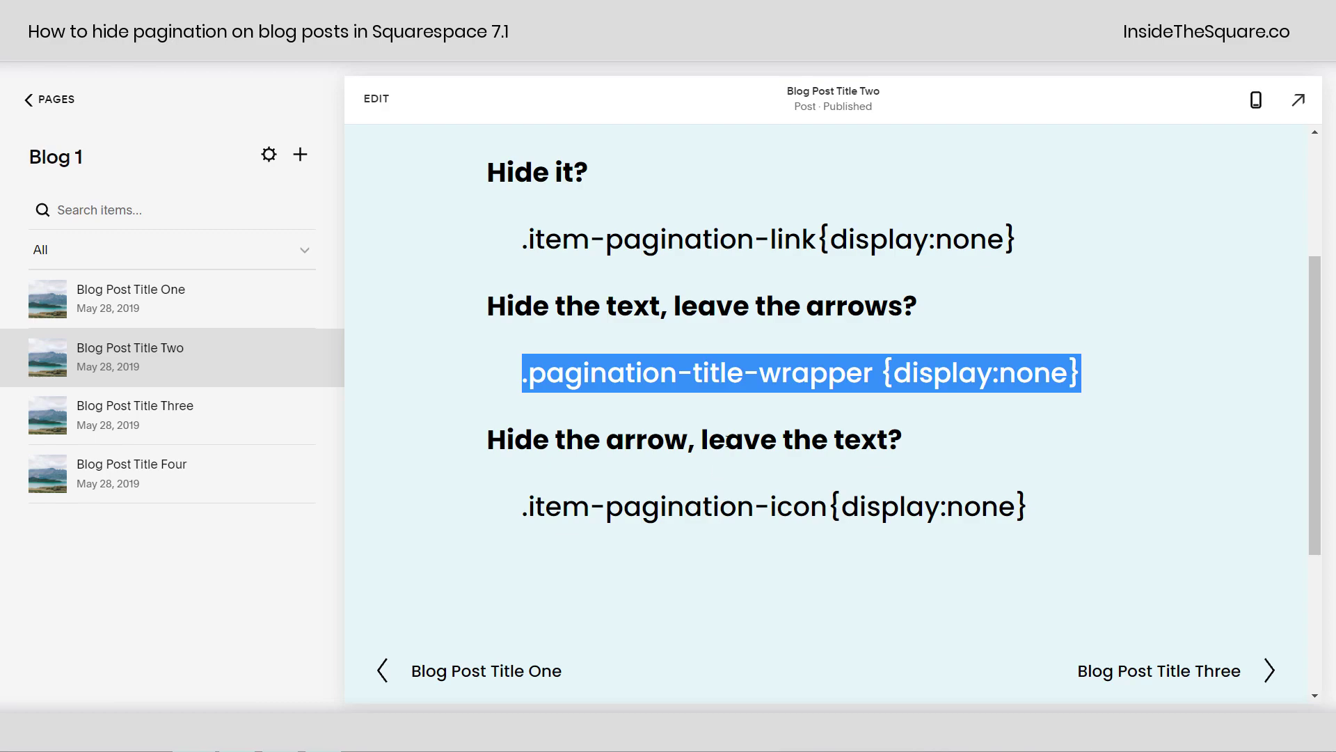
pyautogui.click(839, 367)
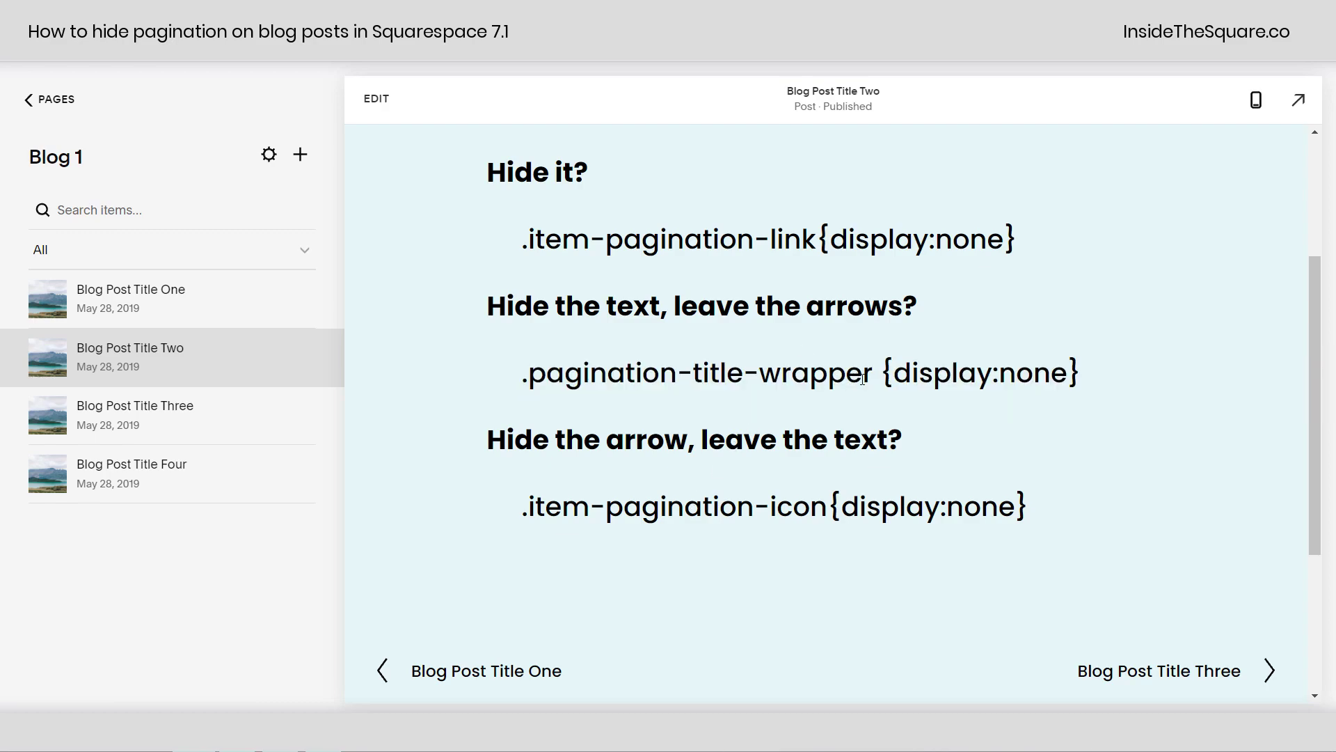
pyautogui.moveTo(485, 454); pyautogui.dragTo(1119, 480)
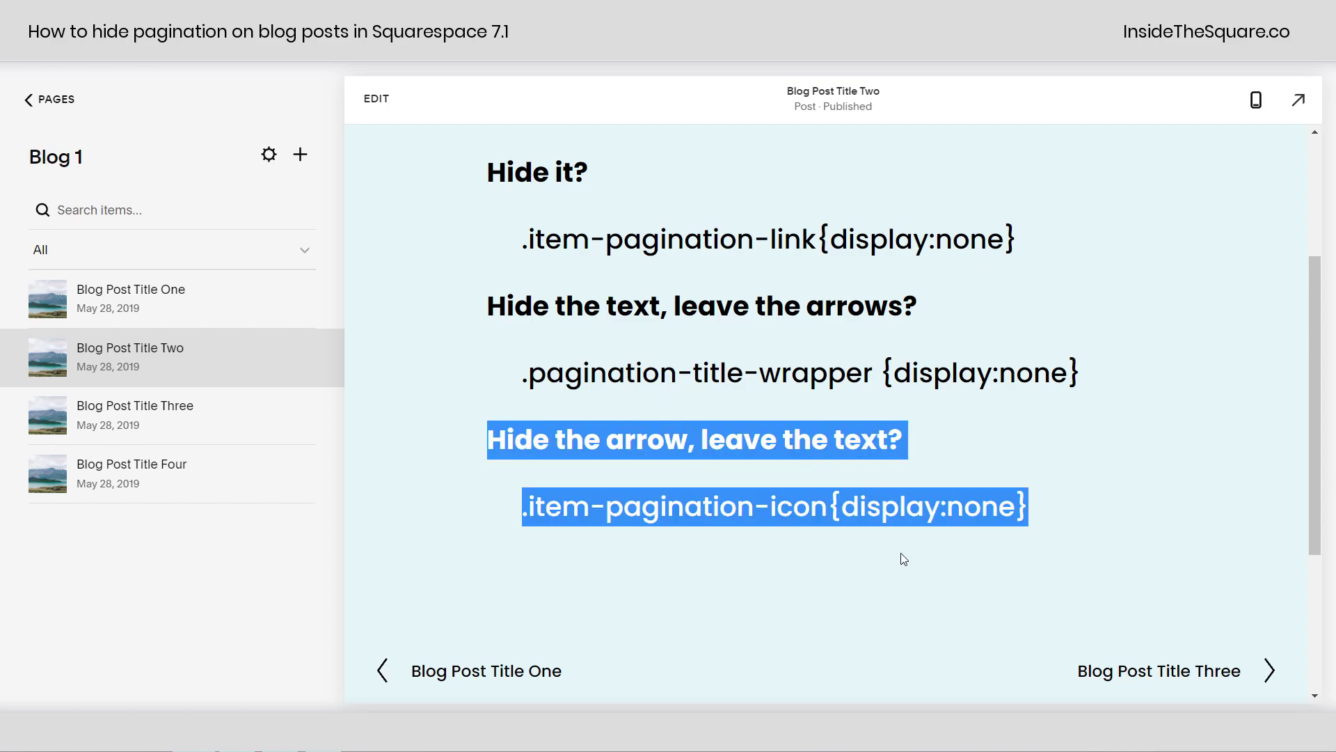
pyautogui.click(840, 501)
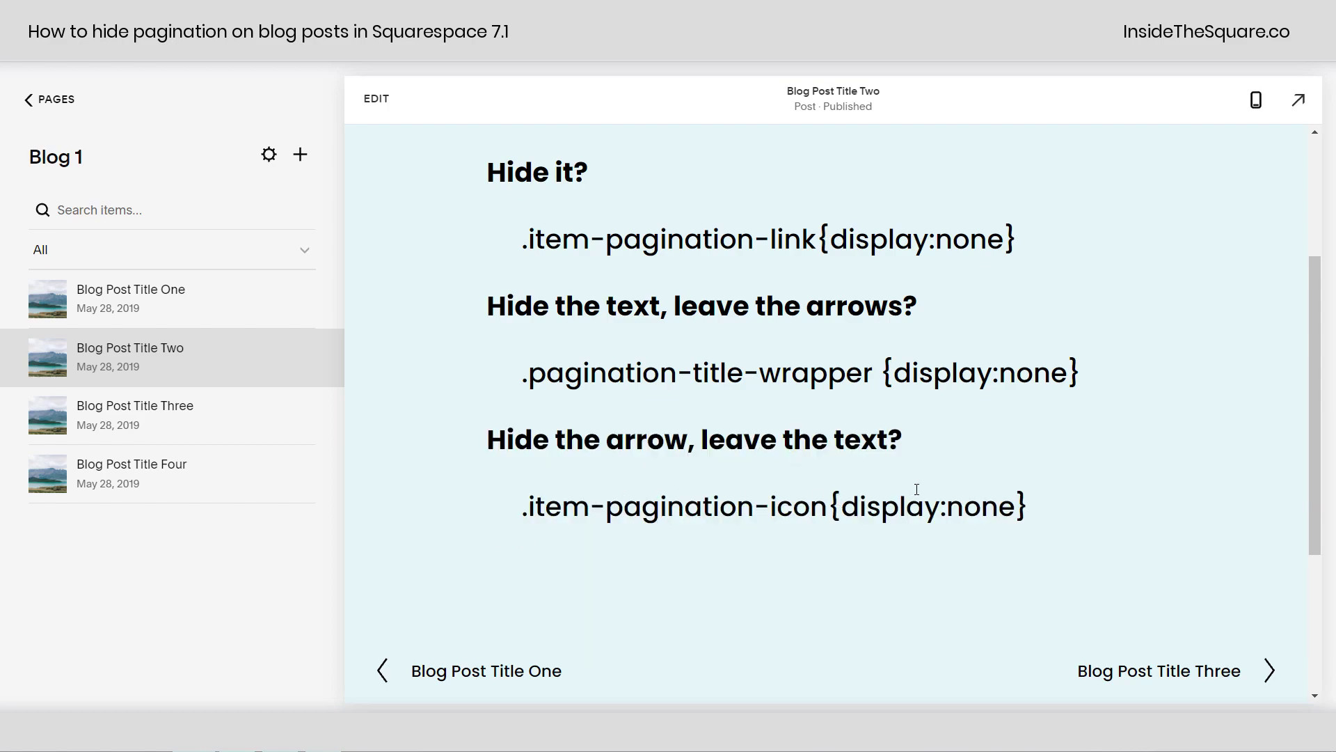
# Select the .item-pagination-link{display:none} rule for copying and go to the Blog 1 settings
pyautogui.moveTo(1037, 238); pyautogui.dragTo(402, 247)
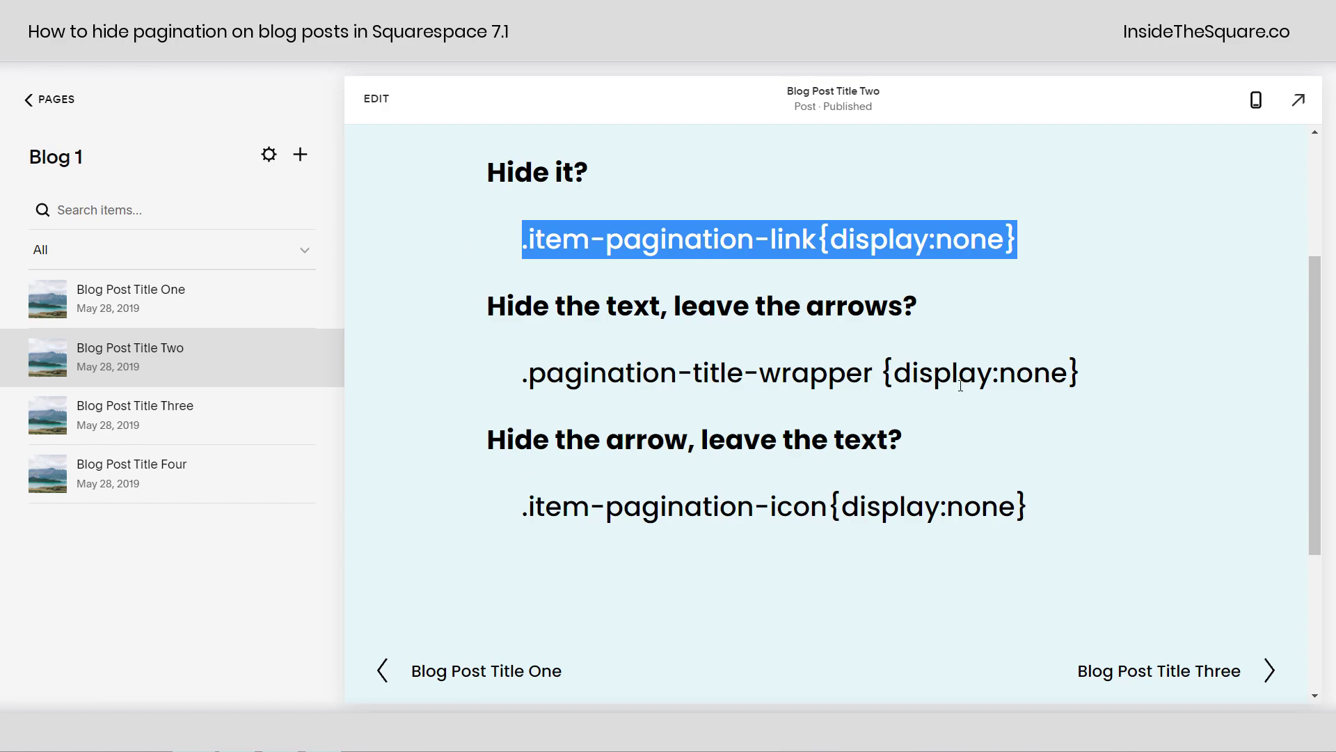
pyautogui.scroll(3, 960, 385)
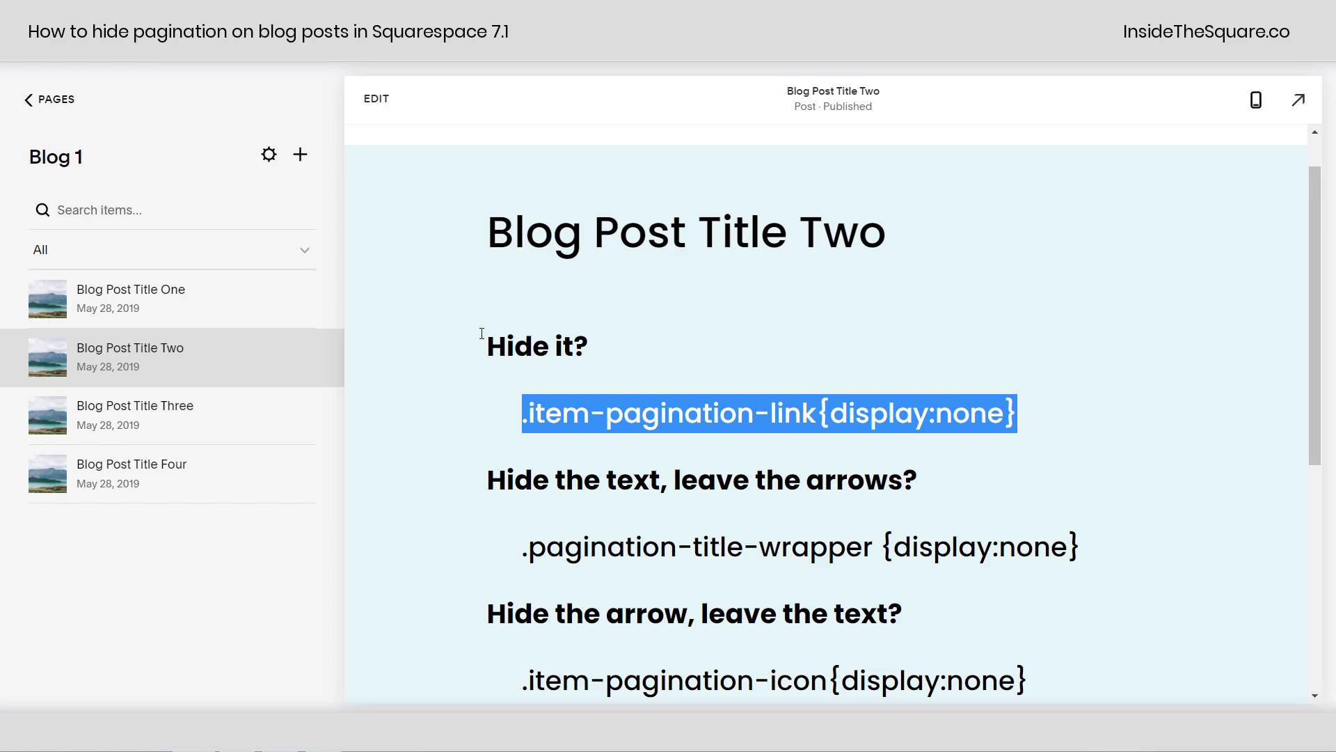
pyautogui.click(265, 161)
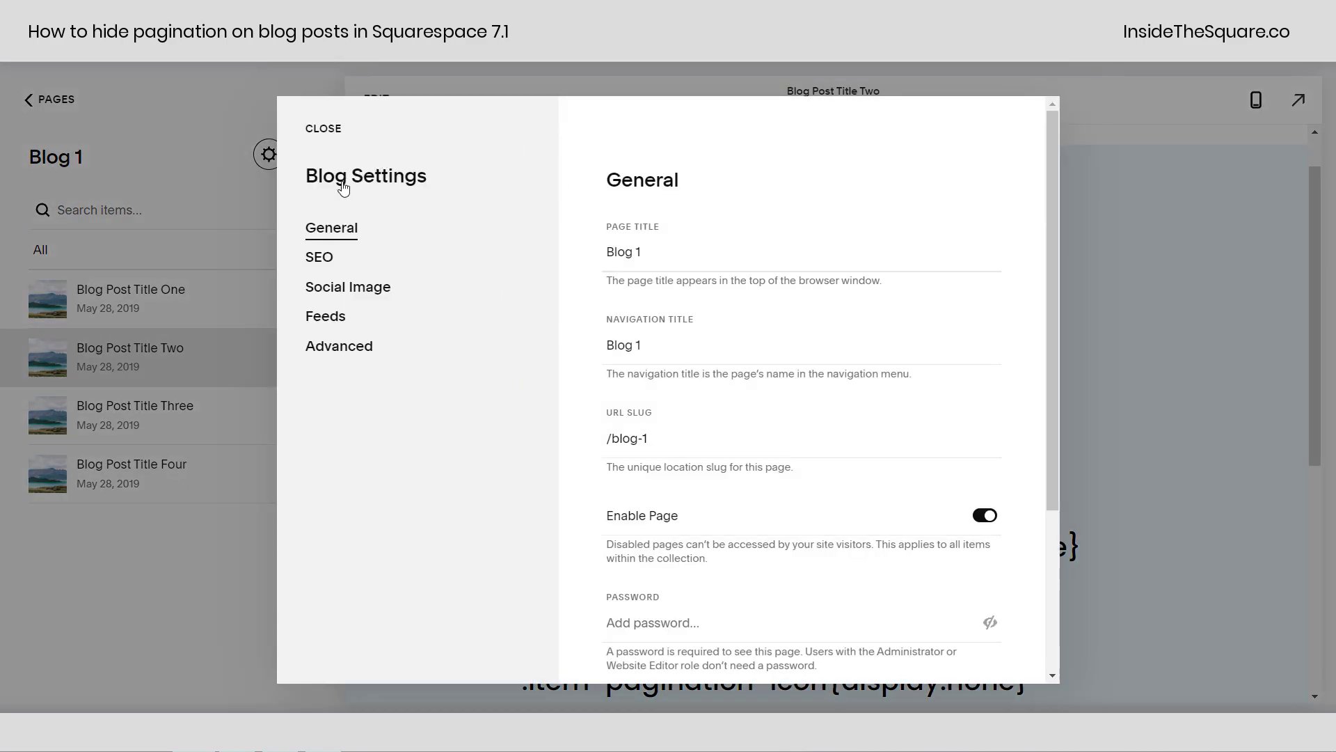
# Paste the .item-pagination-link{display:none} rule into Blog 1's Advanced Post Blog Item Code Injection field
pyautogui.click(337, 359)
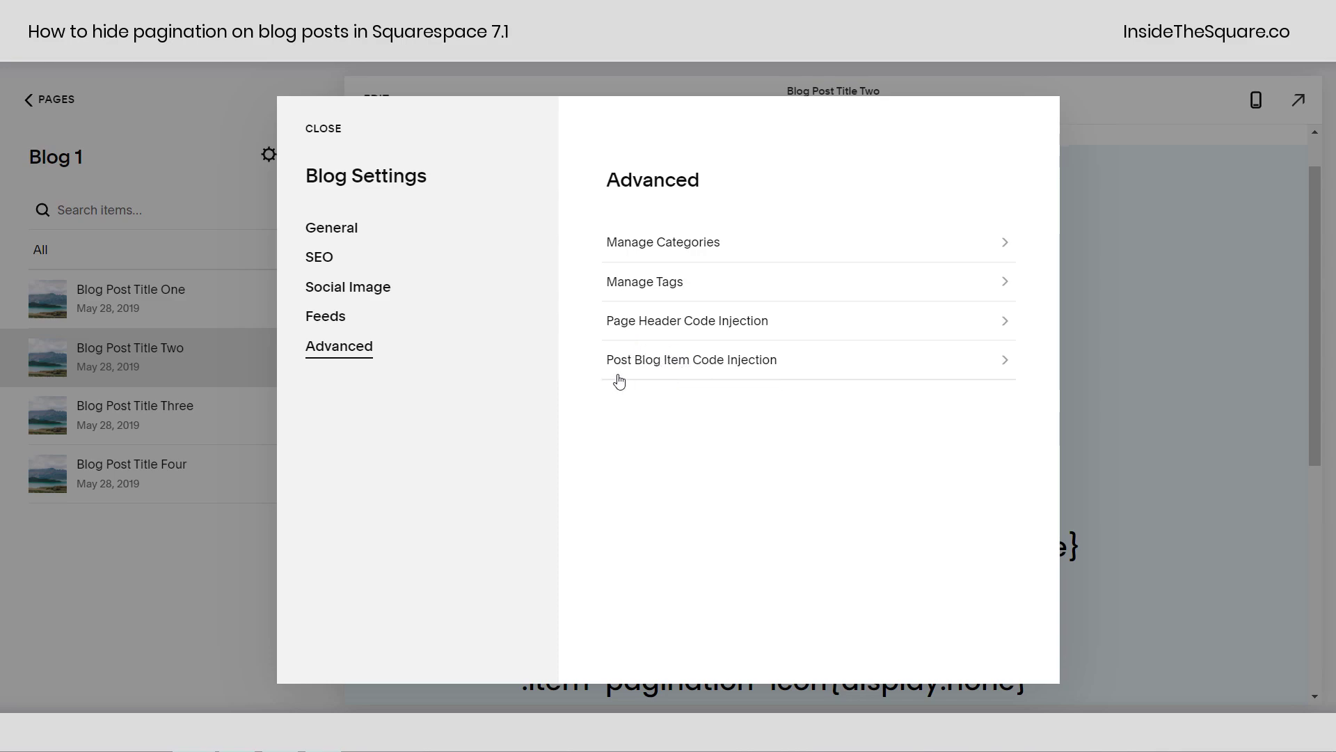
pyautogui.click(704, 373)
pyautogui.click(701, 369)
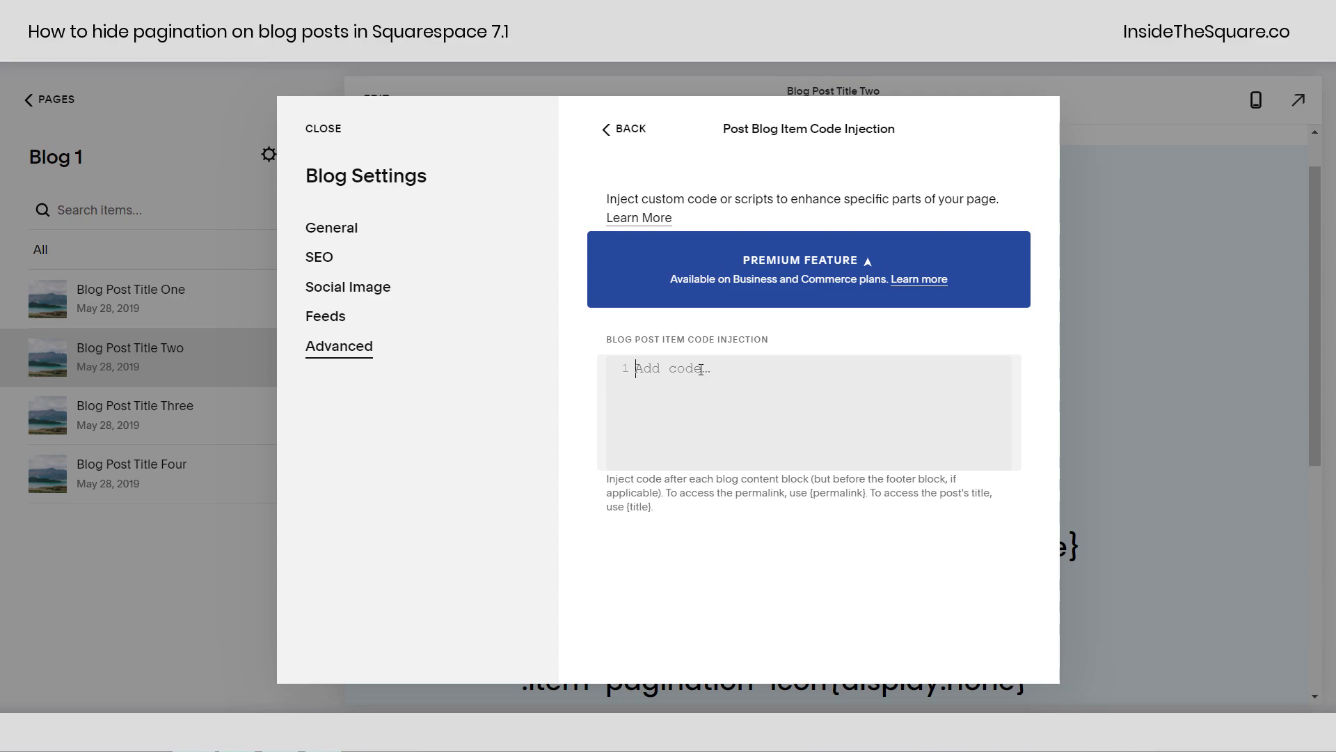
pyautogui.click(701, 369)
pyautogui.write('<Style>.item-pagination-link{display:none}</Style>')
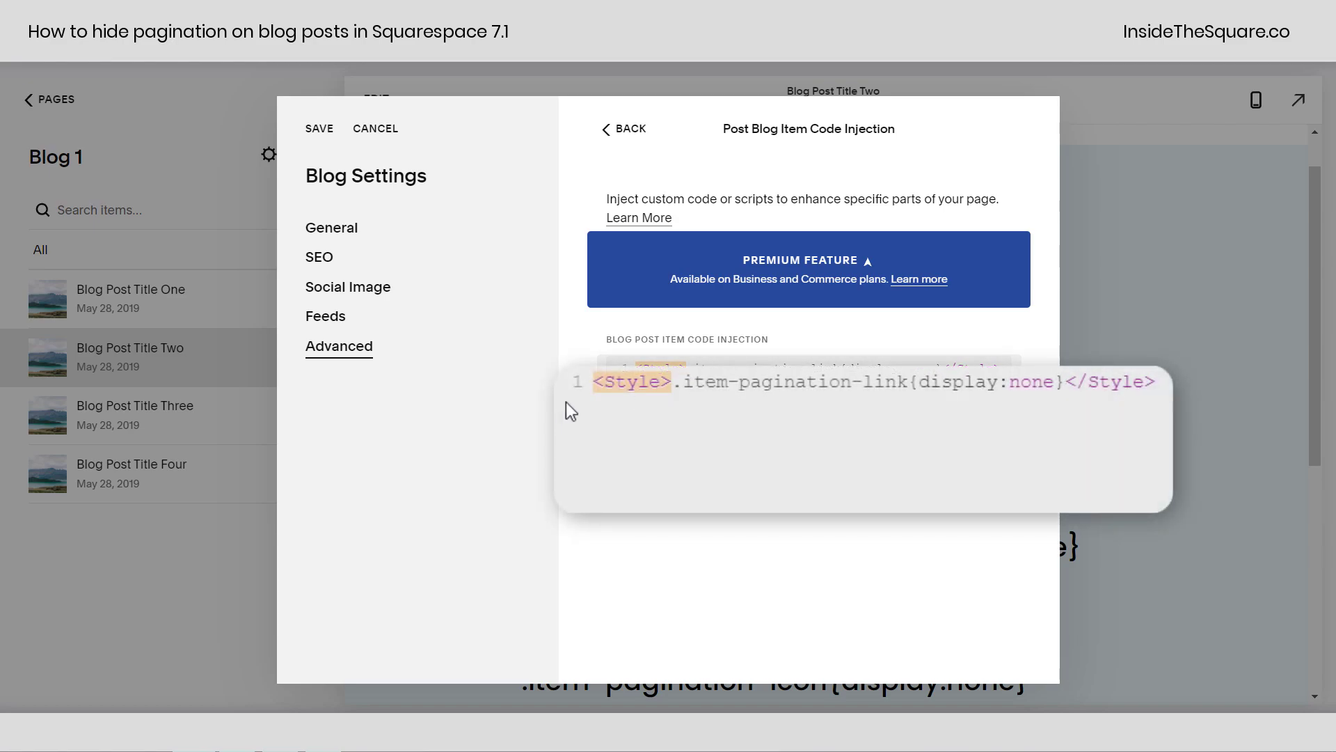
# Wrap the rule in <Style></Style> tags, recheck the injection panel, and save it
pyautogui.click(644, 366)
pyautogui.moveTo(644, 366); pyautogui.dragTo(946, 365)
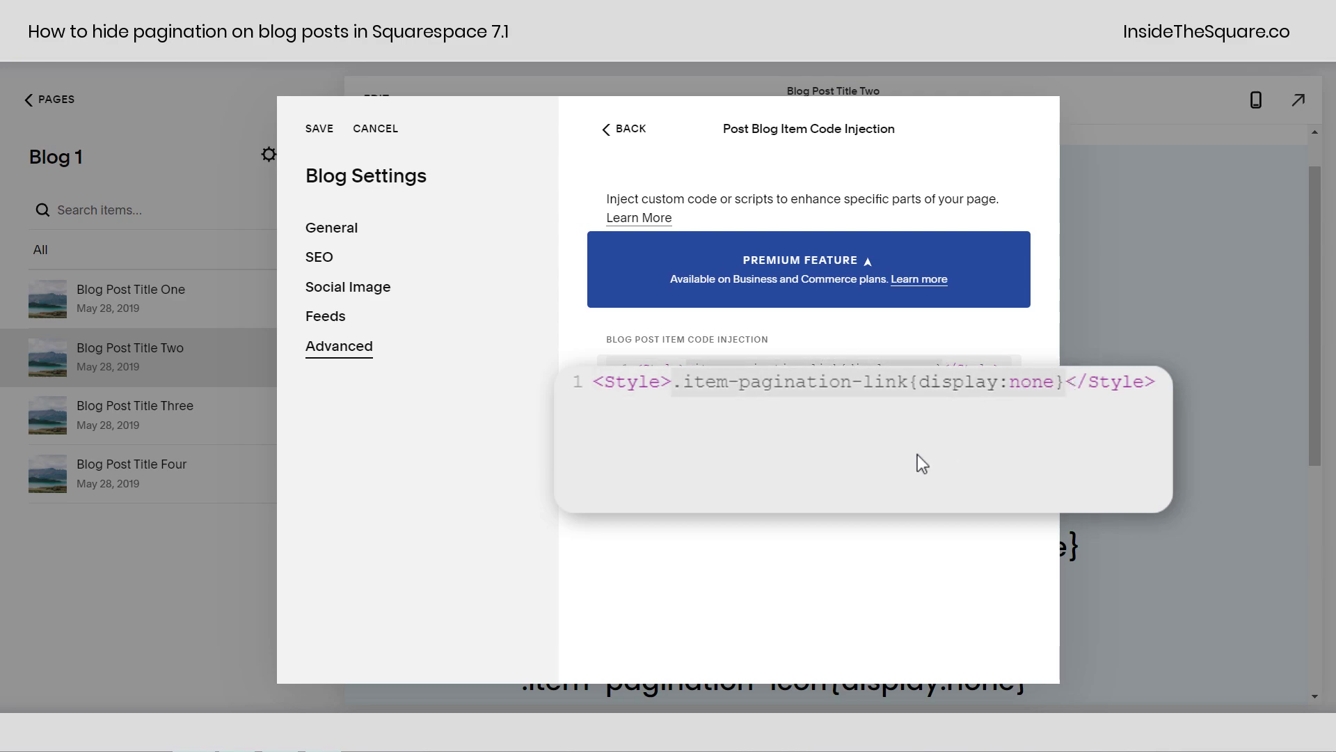
pyautogui.click(948, 366)
pyautogui.click(994, 364)
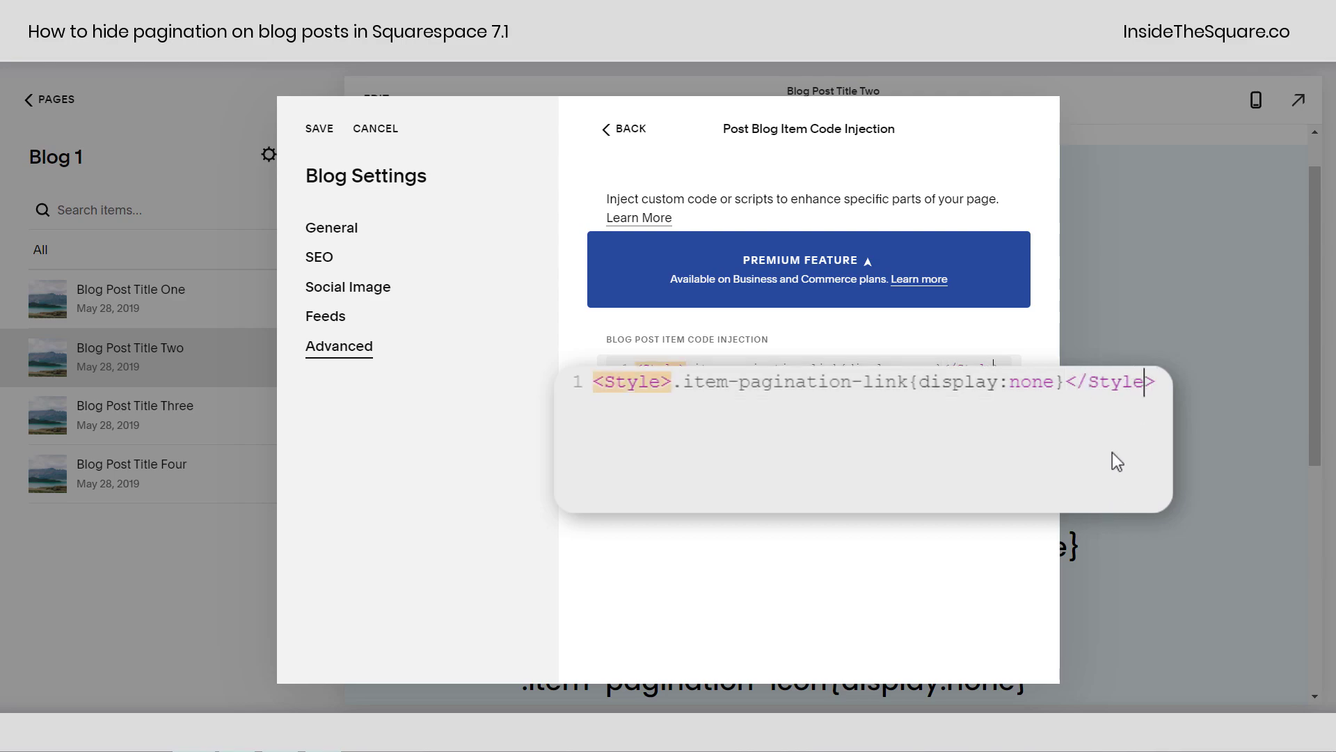
pyautogui.click(1000, 364)
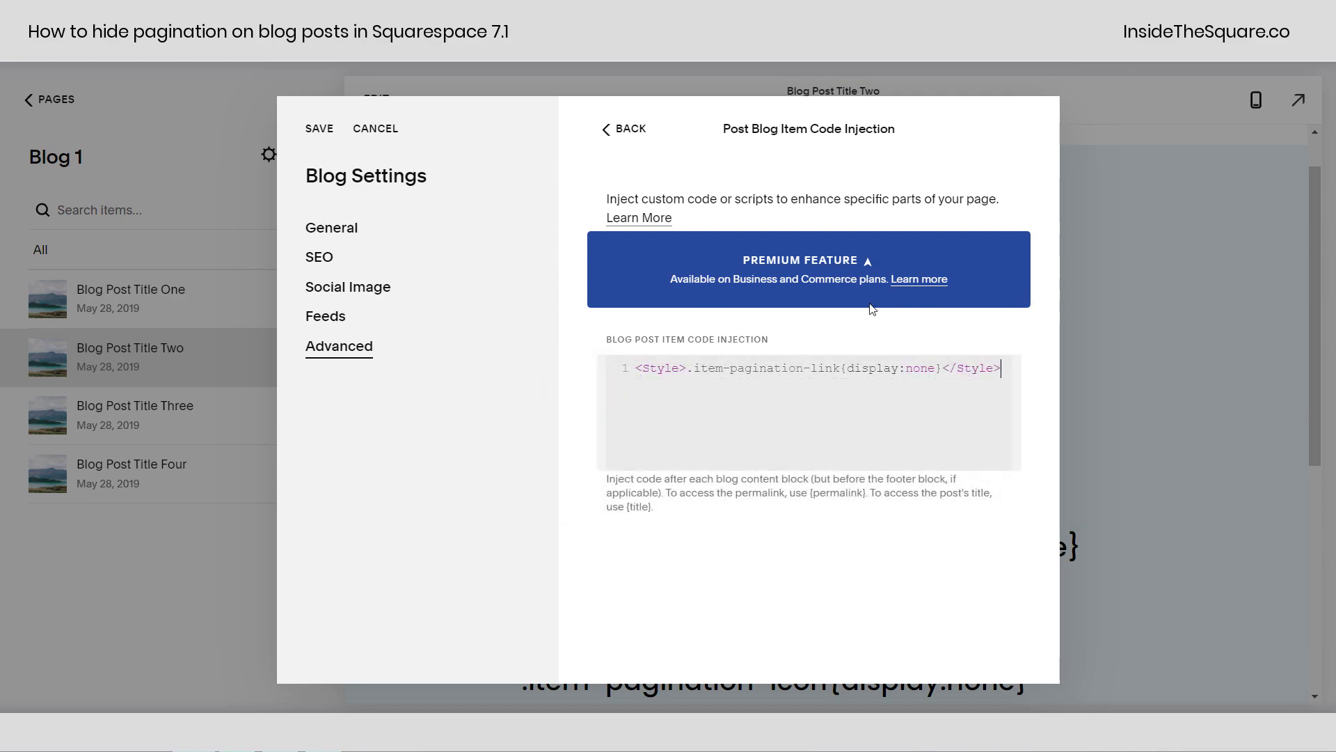
pyautogui.click(623, 141)
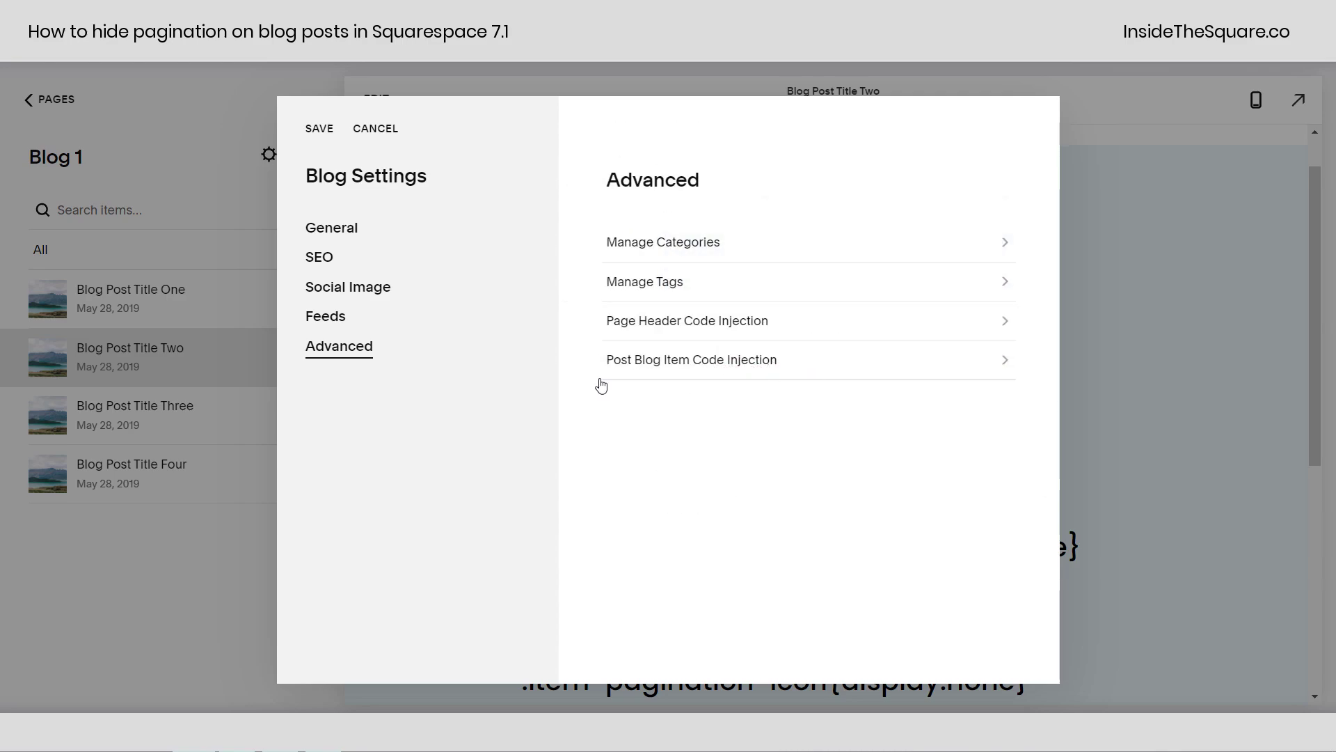
pyautogui.click(739, 361)
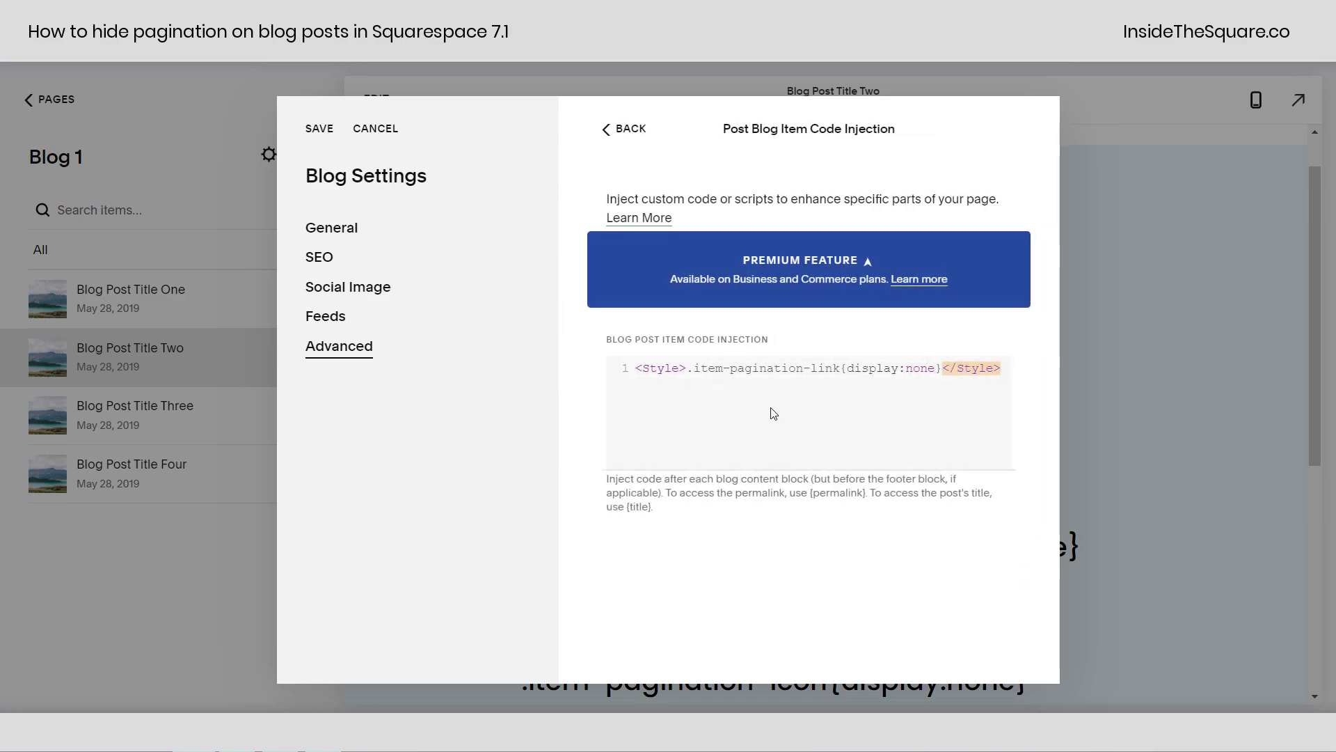
pyautogui.click(319, 130)
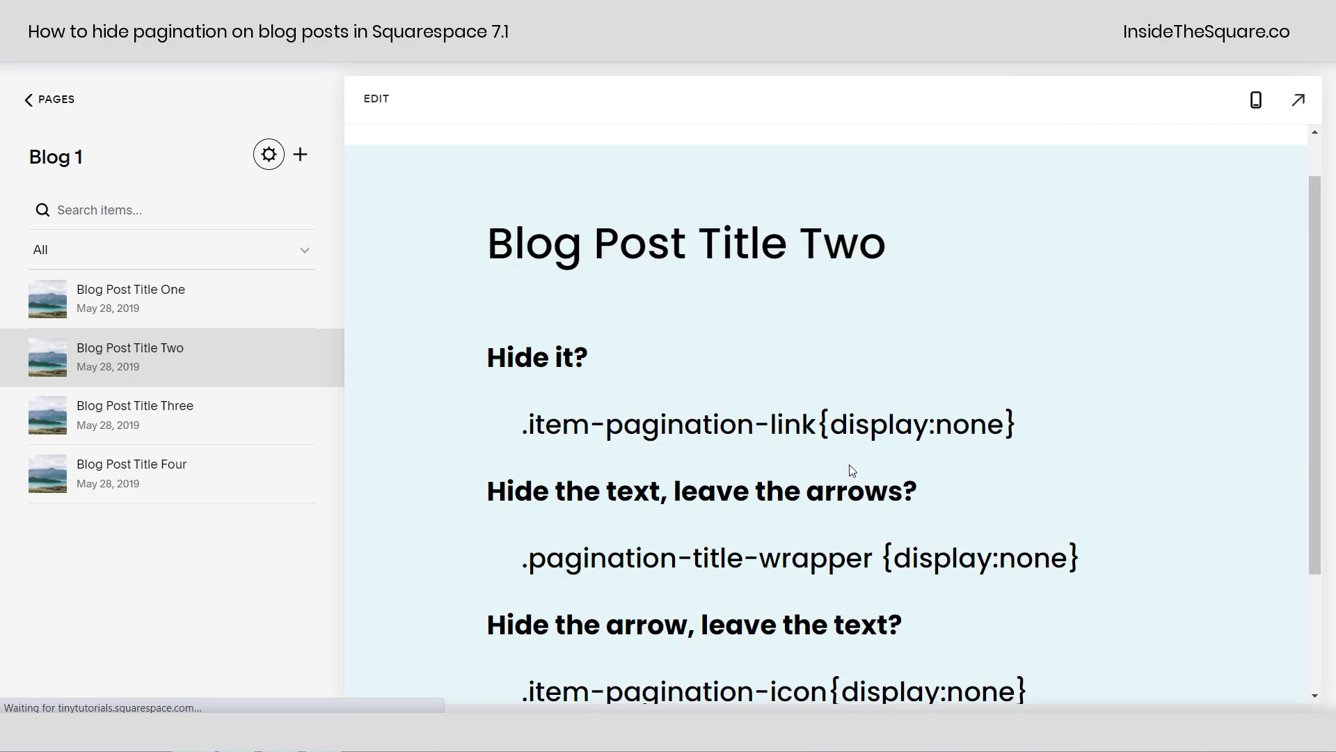
pyautogui.scroll(-5, 849, 462)
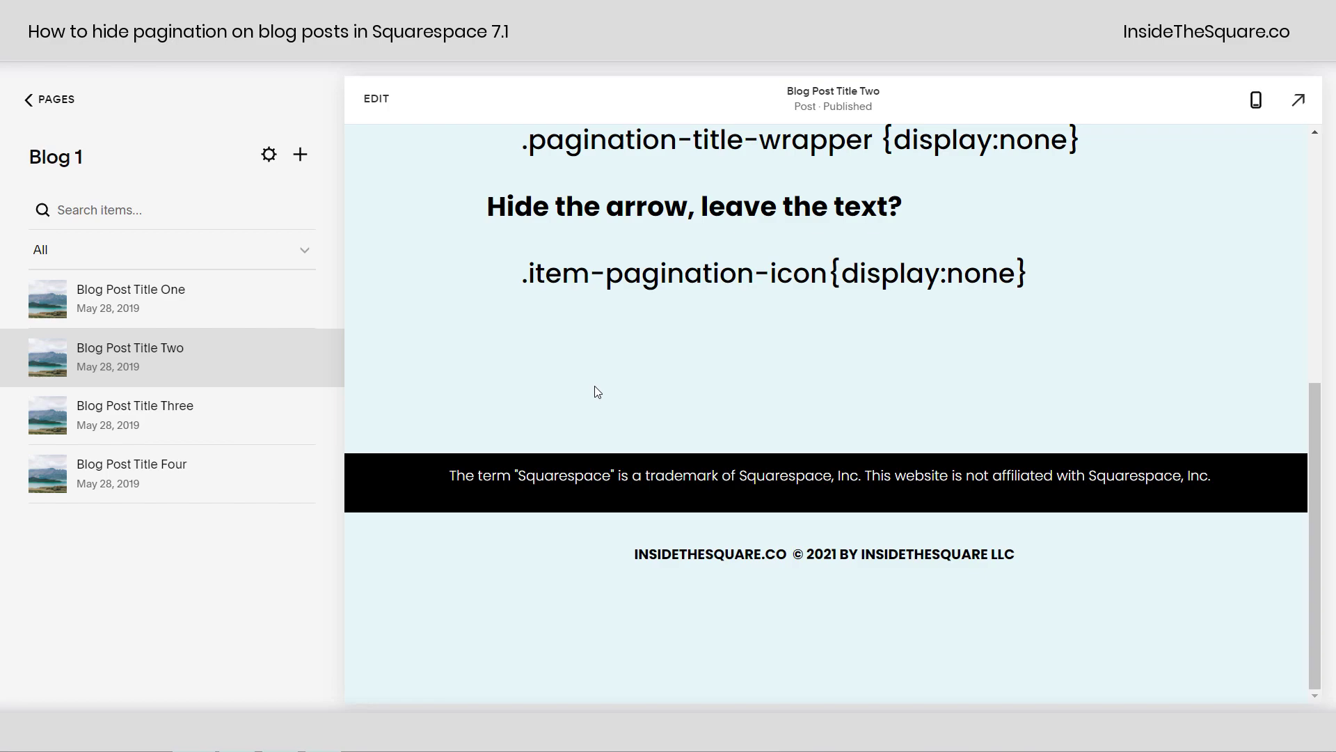
pyautogui.click(206, 433)
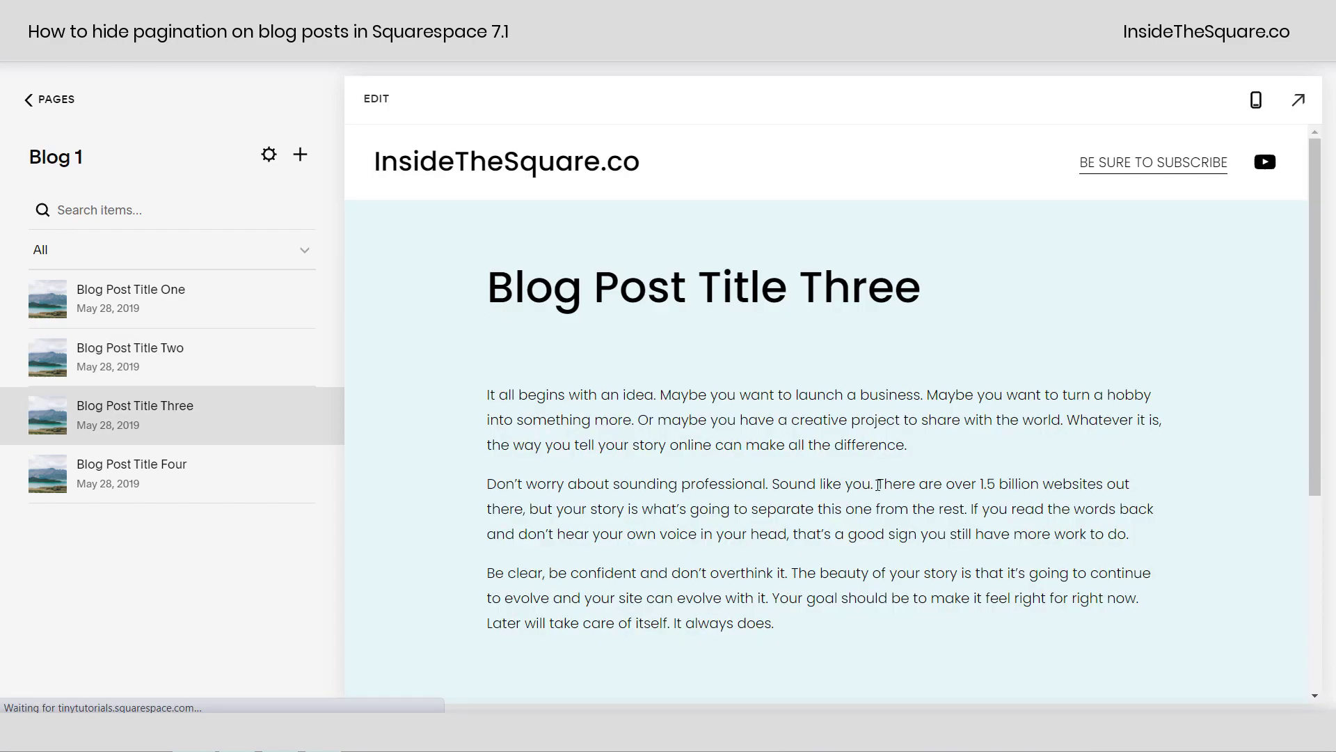
pyautogui.scroll(-5, 878, 485)
pyautogui.click(173, 469)
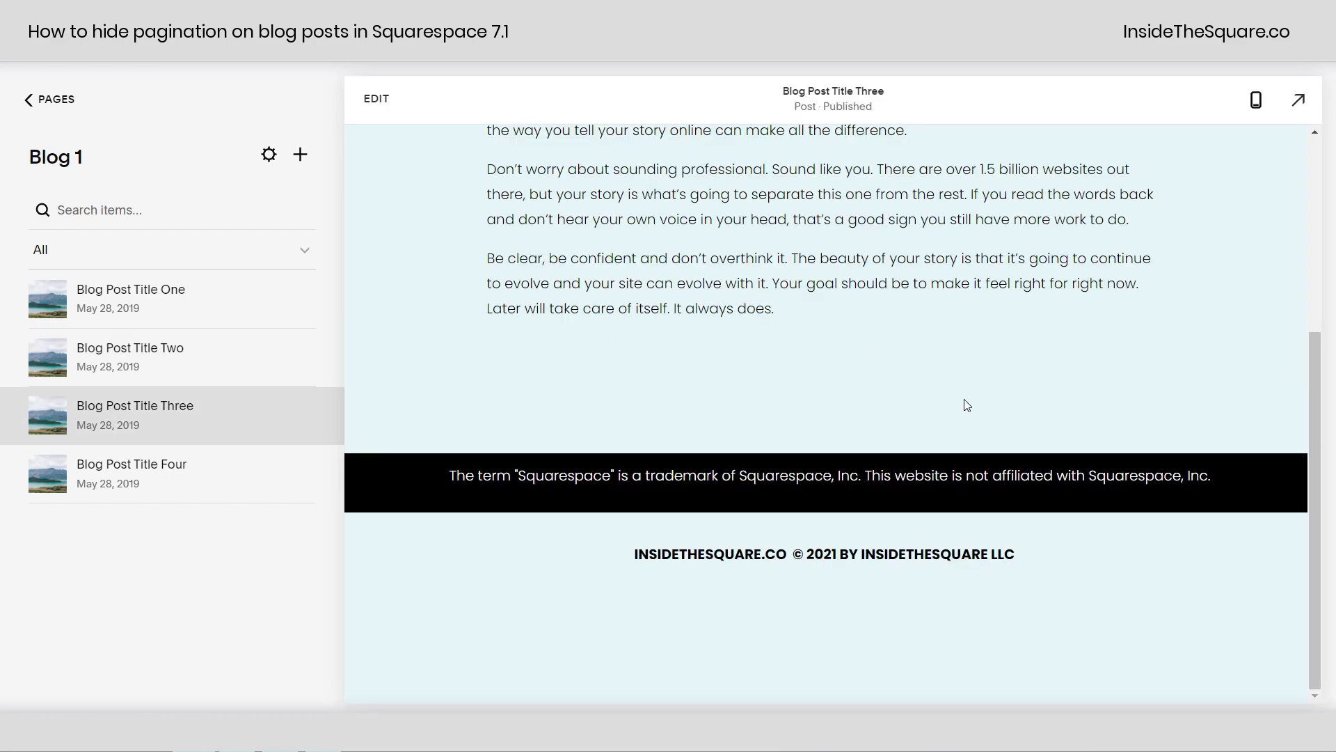
pyautogui.scroll(-5, 977, 448)
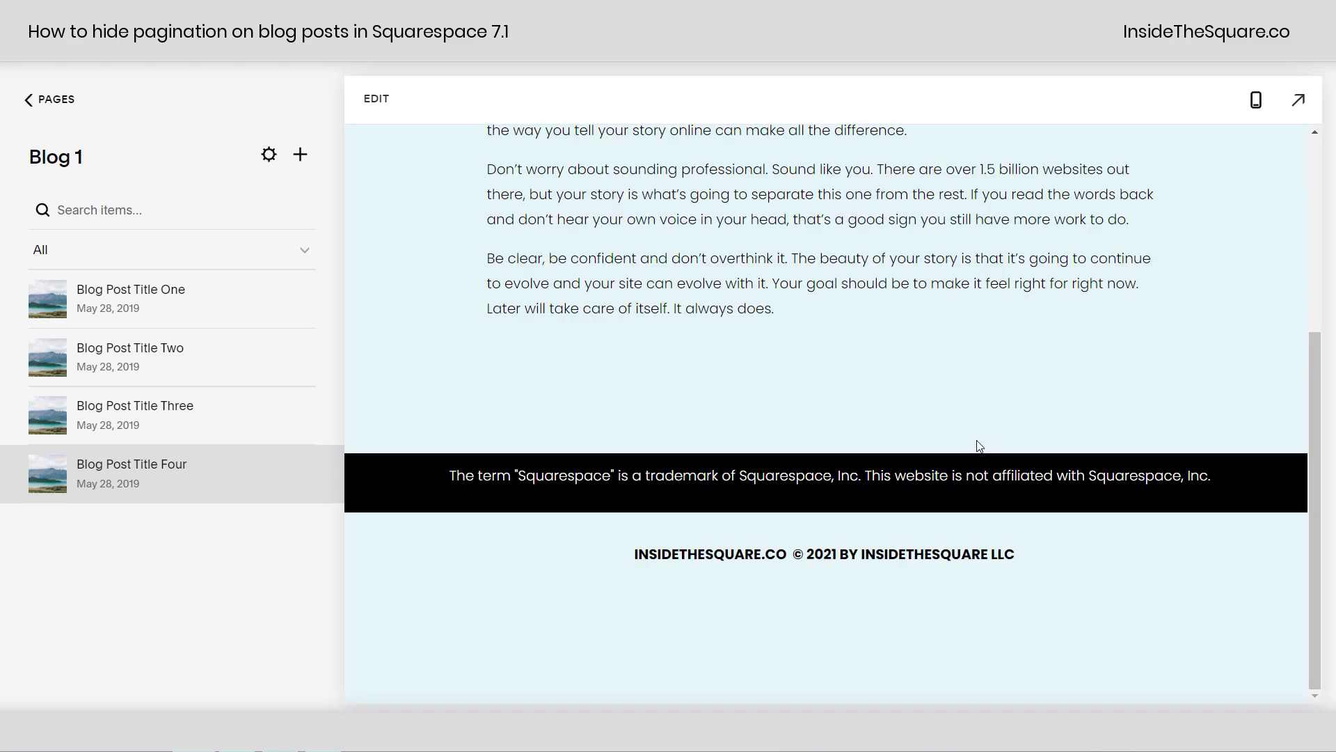
pyautogui.scroll(6, 988, 447)
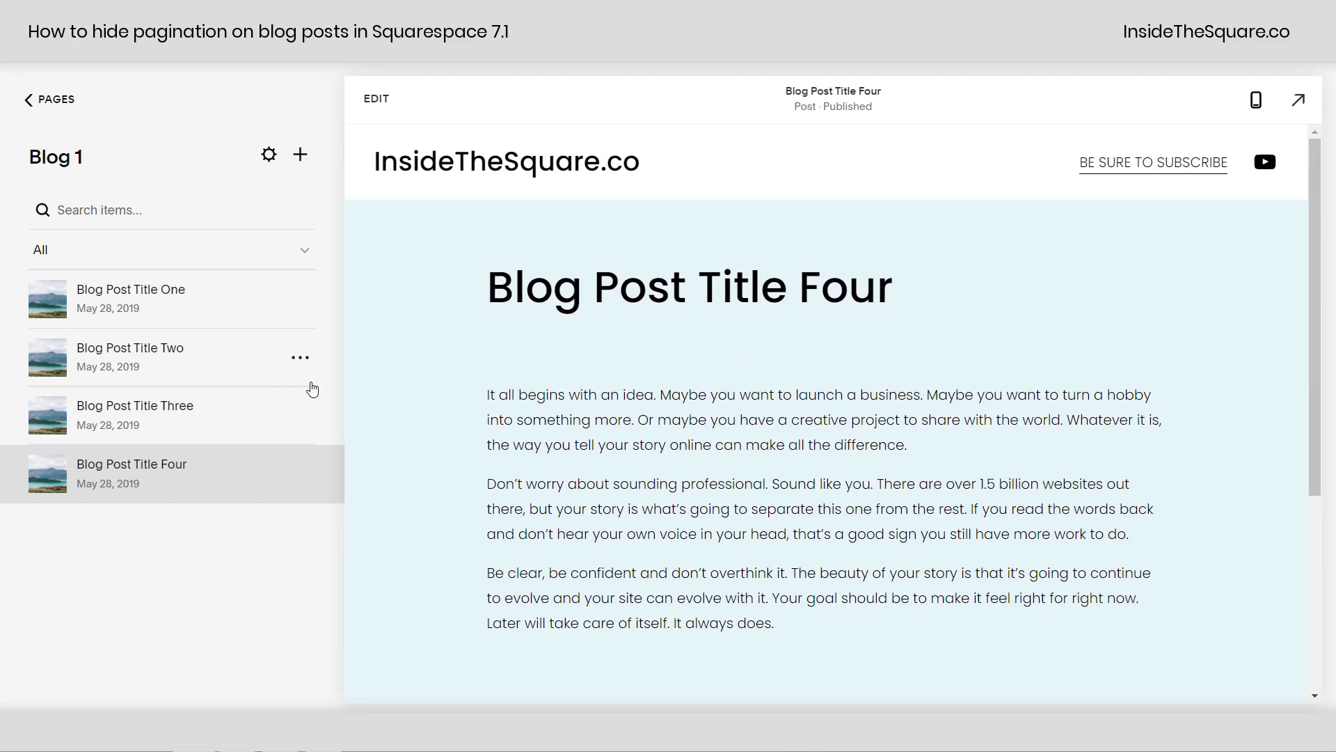
pyautogui.click(310, 383)
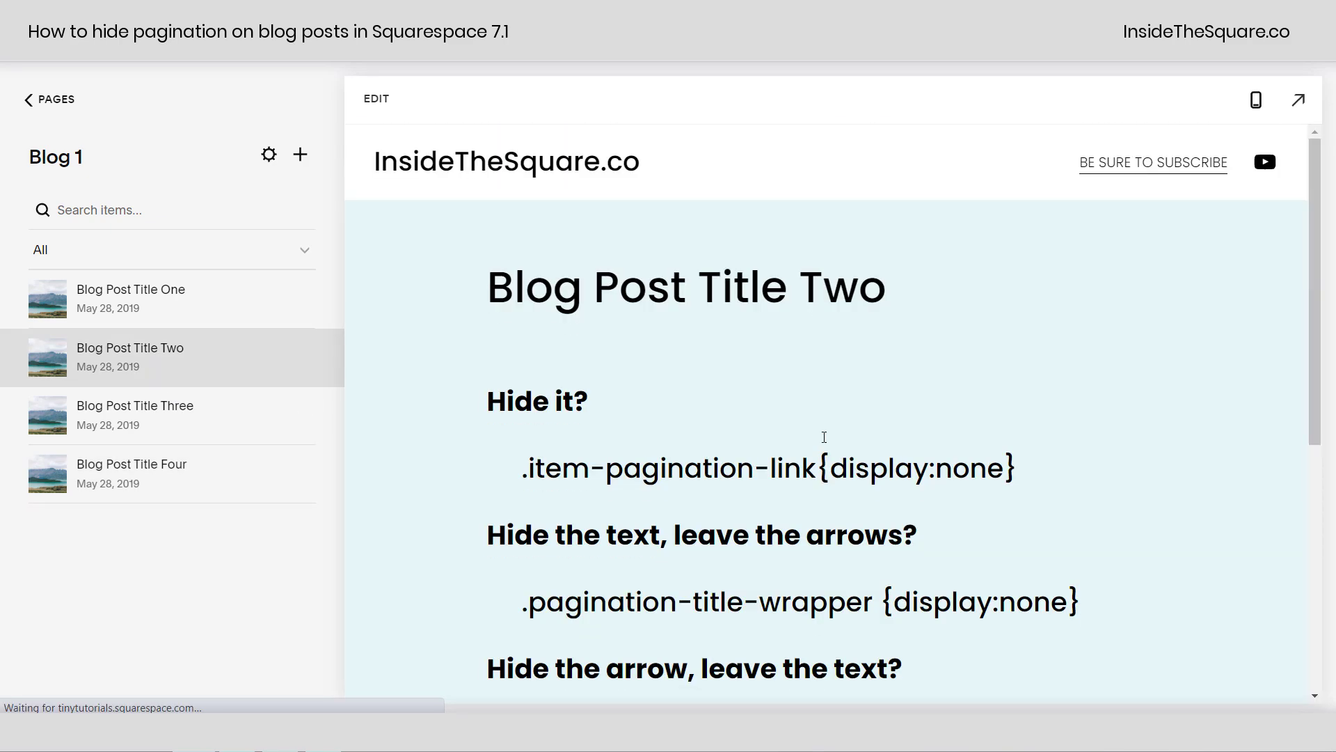
pyautogui.scroll(-3, 823, 436)
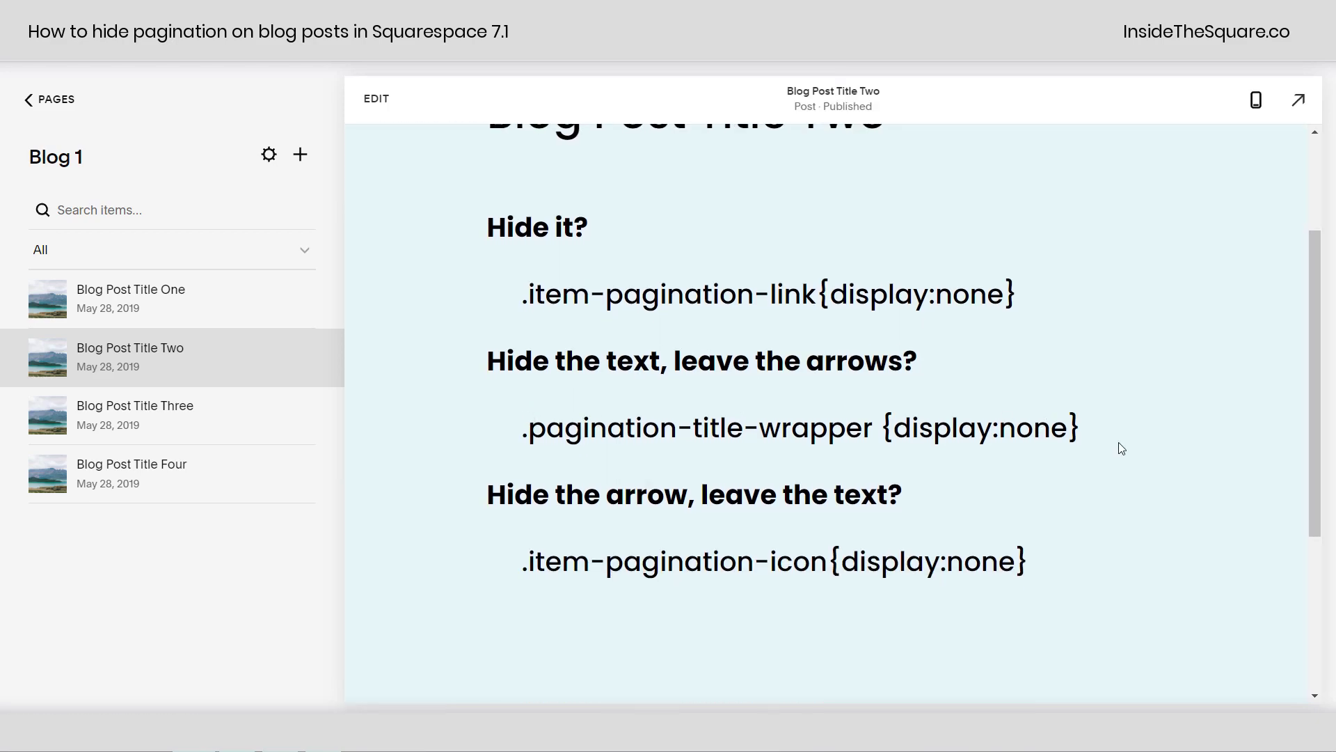
pyautogui.moveTo(523, 429); pyautogui.dragTo(1190, 398)
pyautogui.hotkey('ctrl', 'c')
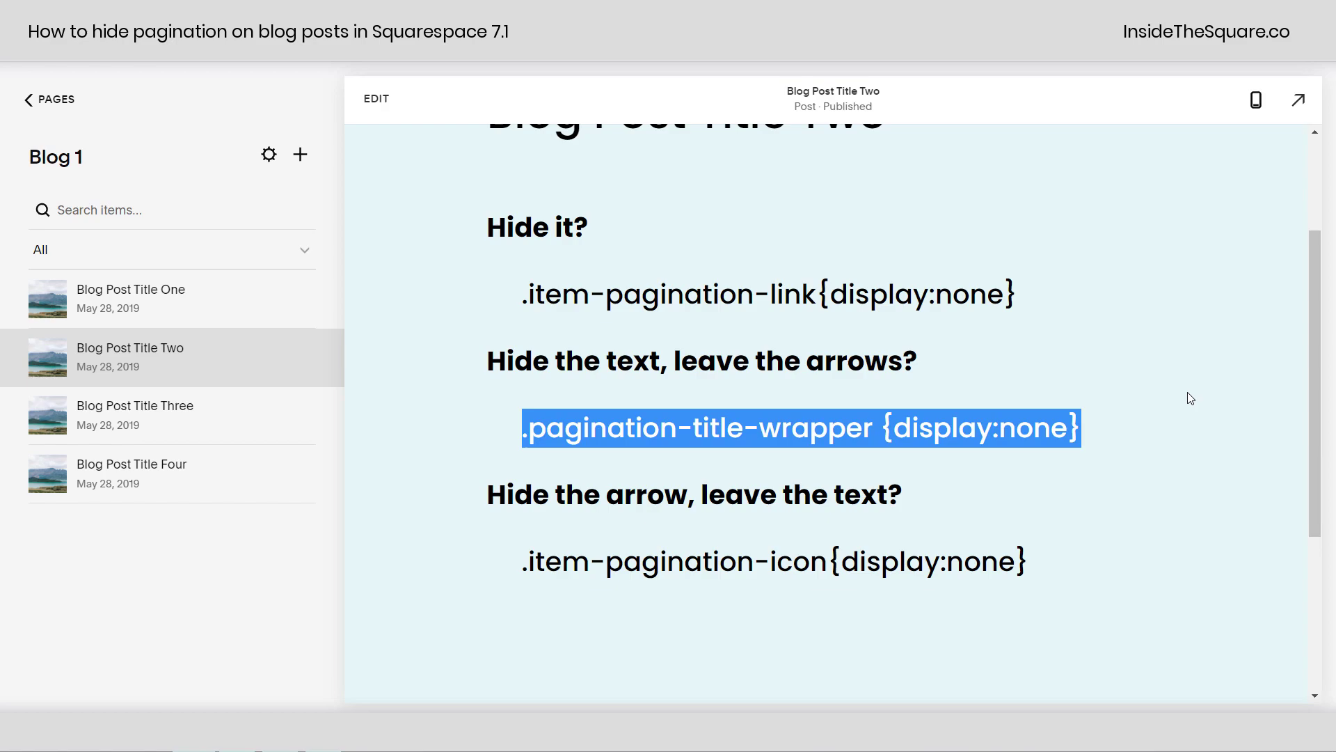
pyautogui.click(1023, 428)
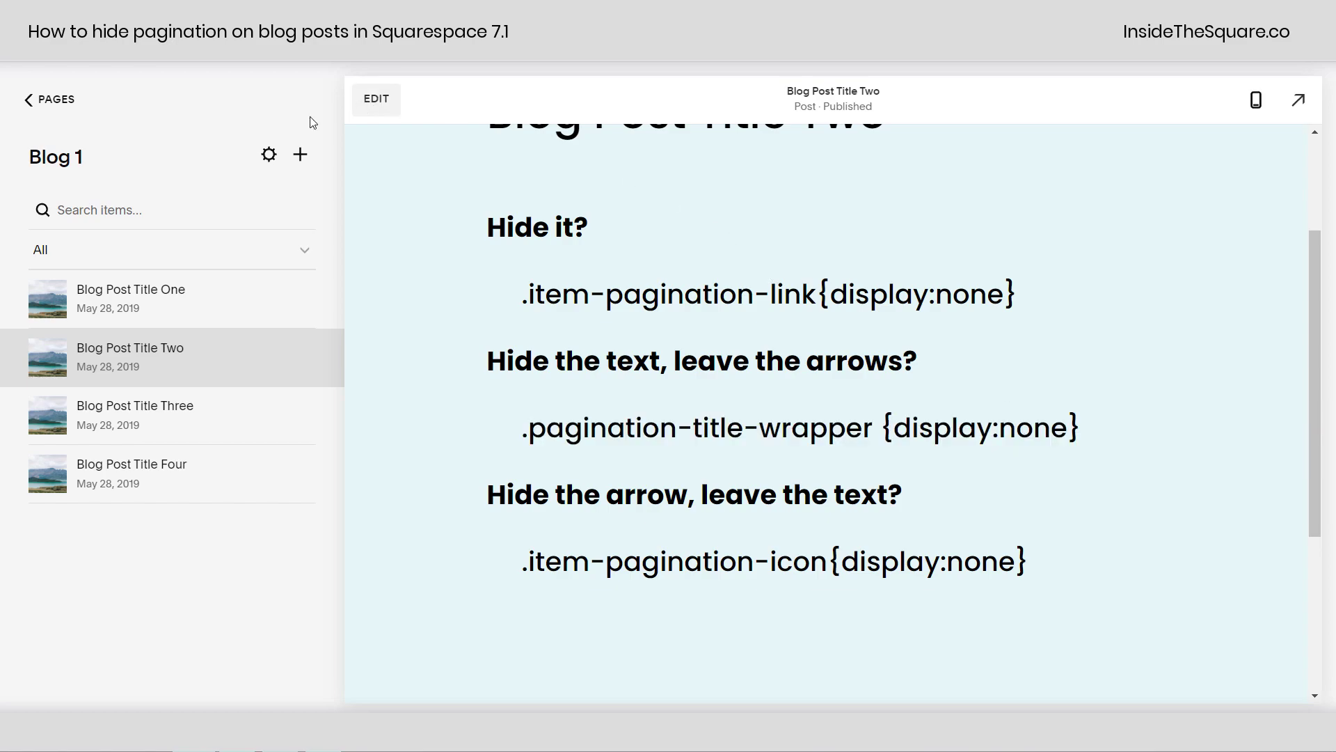
# Replace the injected rule with .pagination-title-wrapper {display:none} in Post Blog Item Code Injection and save
pyautogui.click(270, 157)
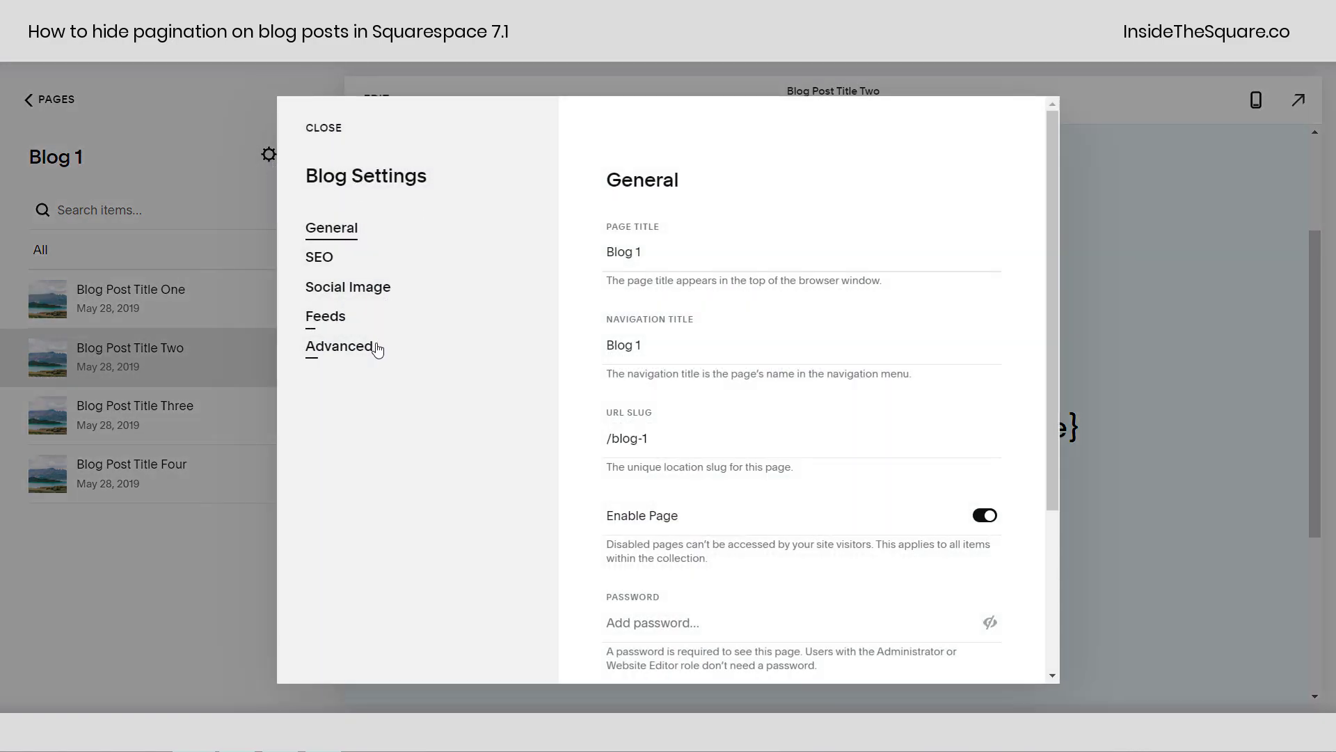
pyautogui.click(357, 354)
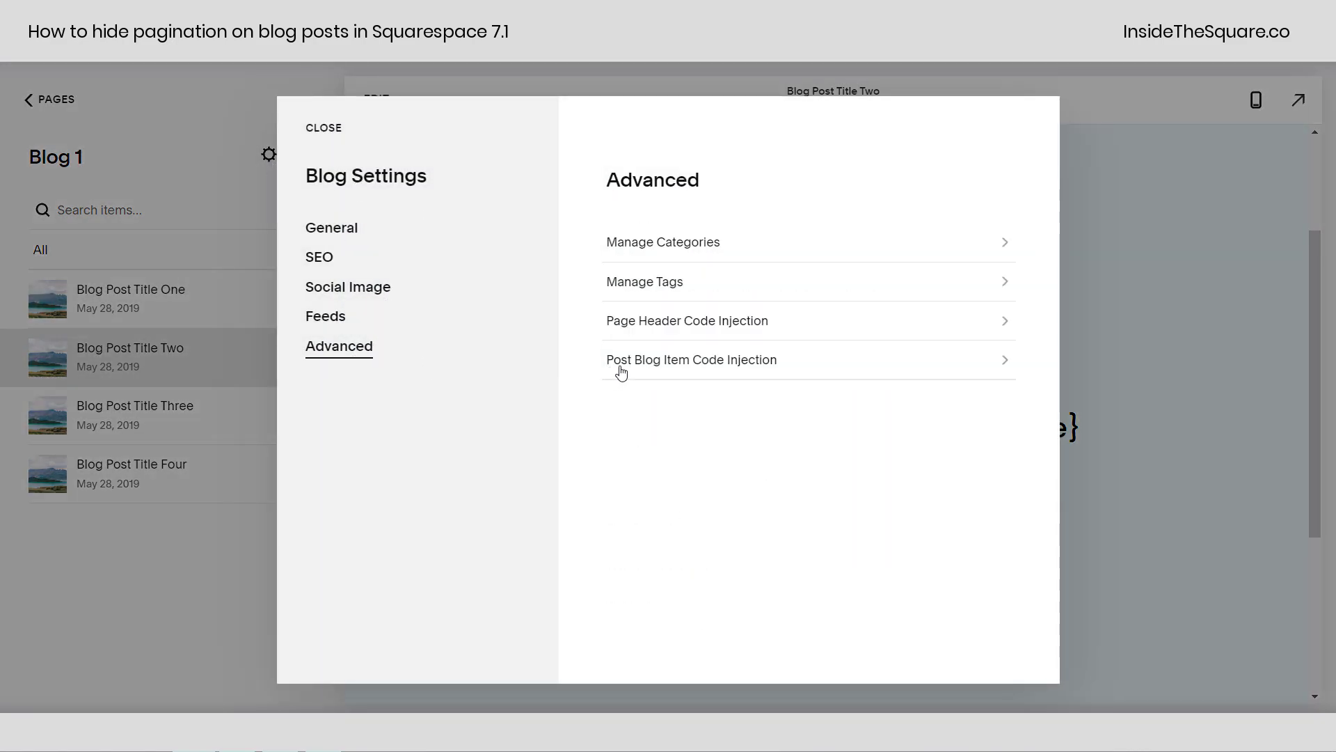
pyautogui.click(733, 373)
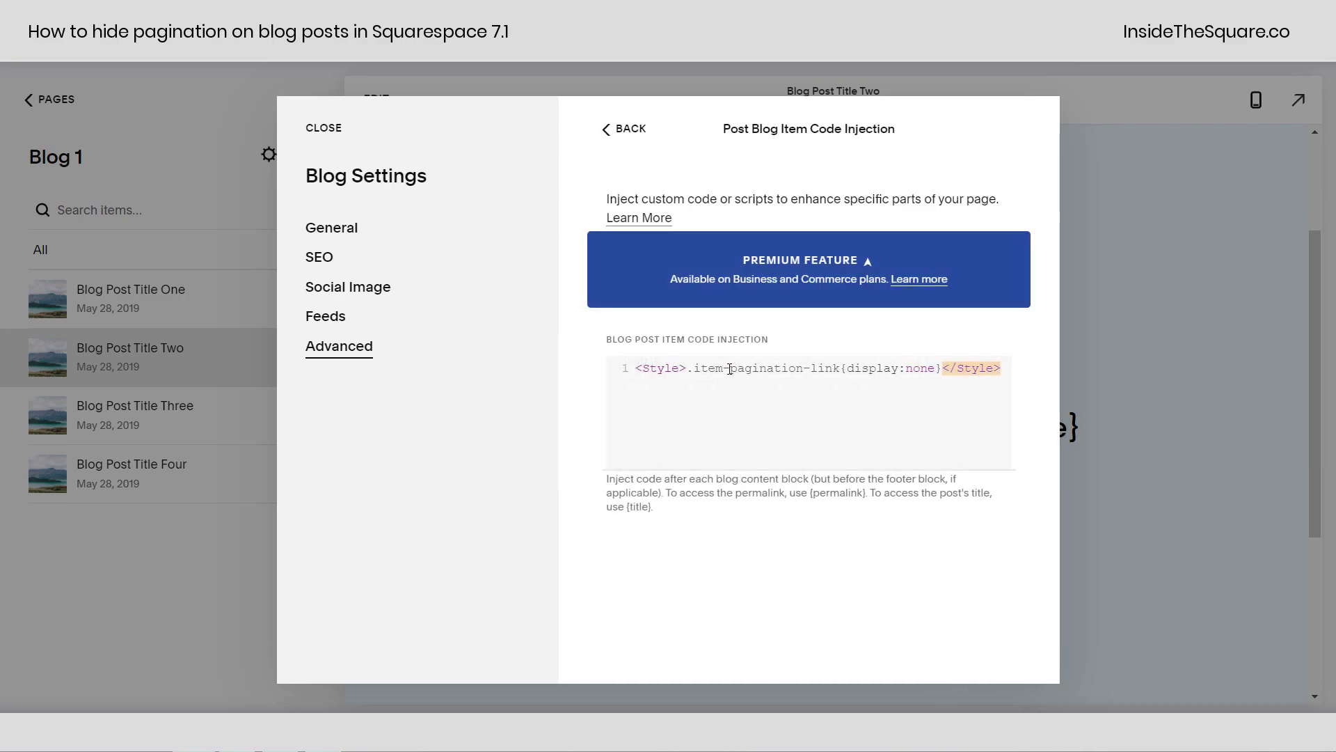
pyautogui.moveTo(695, 368); pyautogui.dragTo(944, 369)
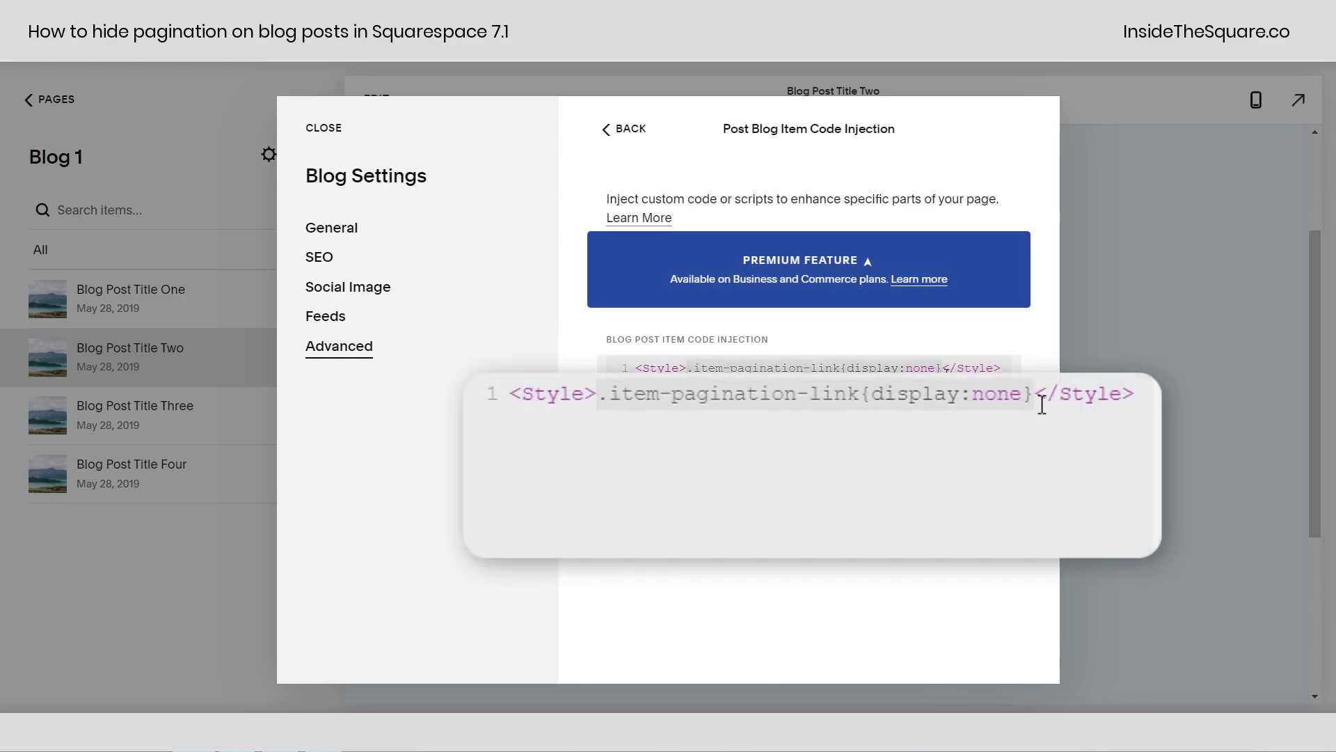
pyautogui.hotkey('ctrl', 'v')
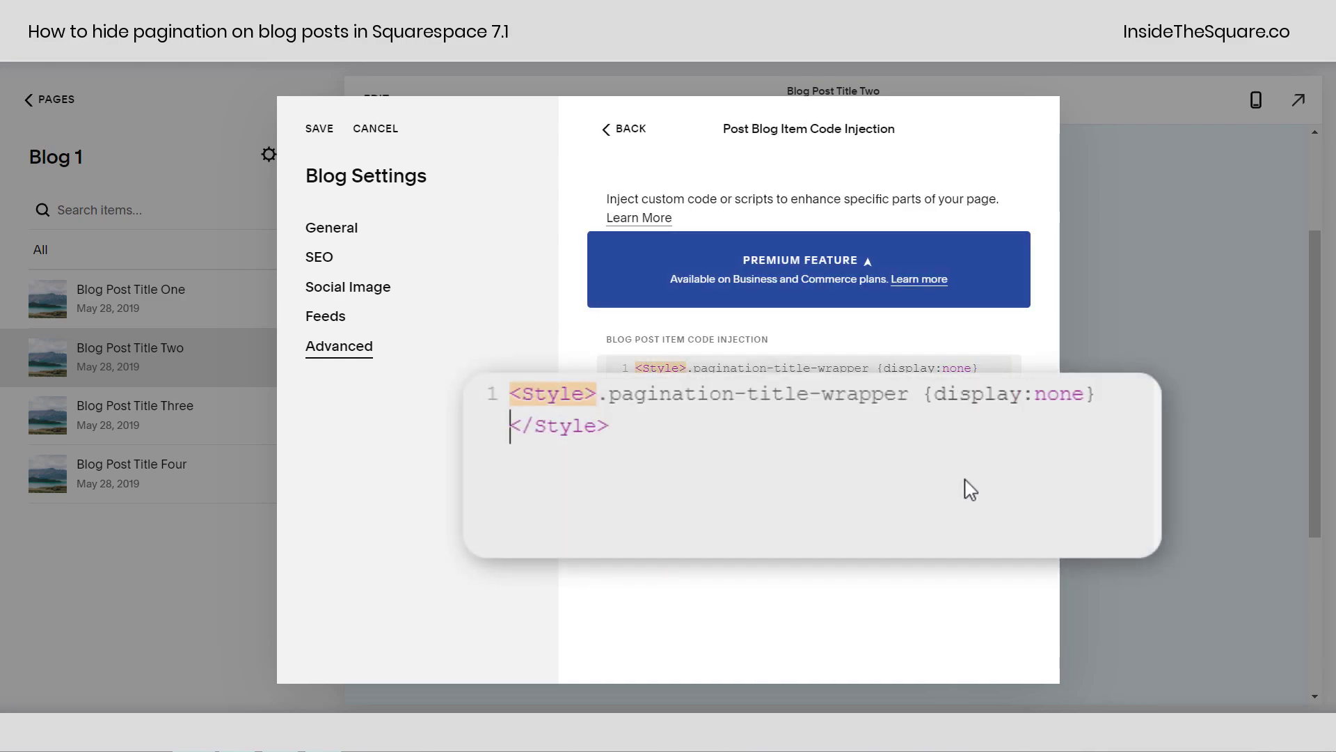
pyautogui.moveTo(876, 367); pyautogui.dragTo(690, 368)
pyautogui.click(686, 424)
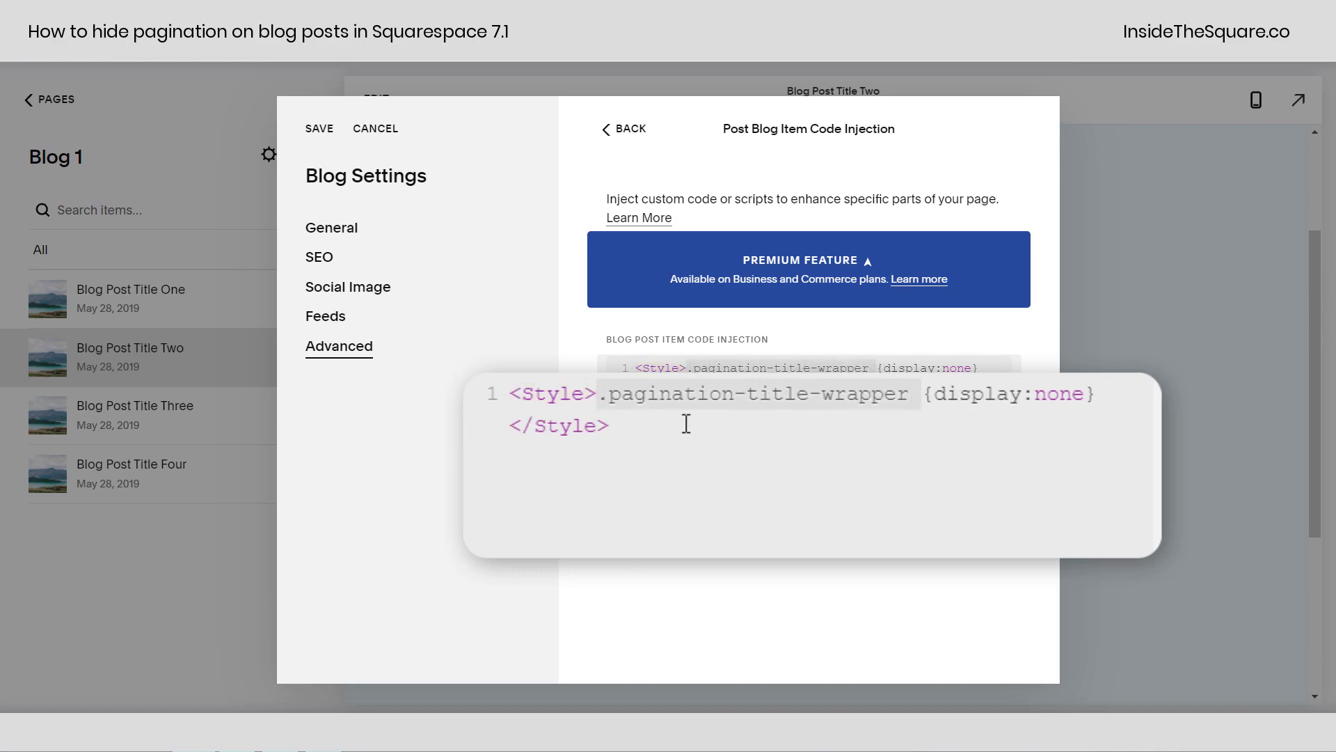
pyautogui.click(320, 128)
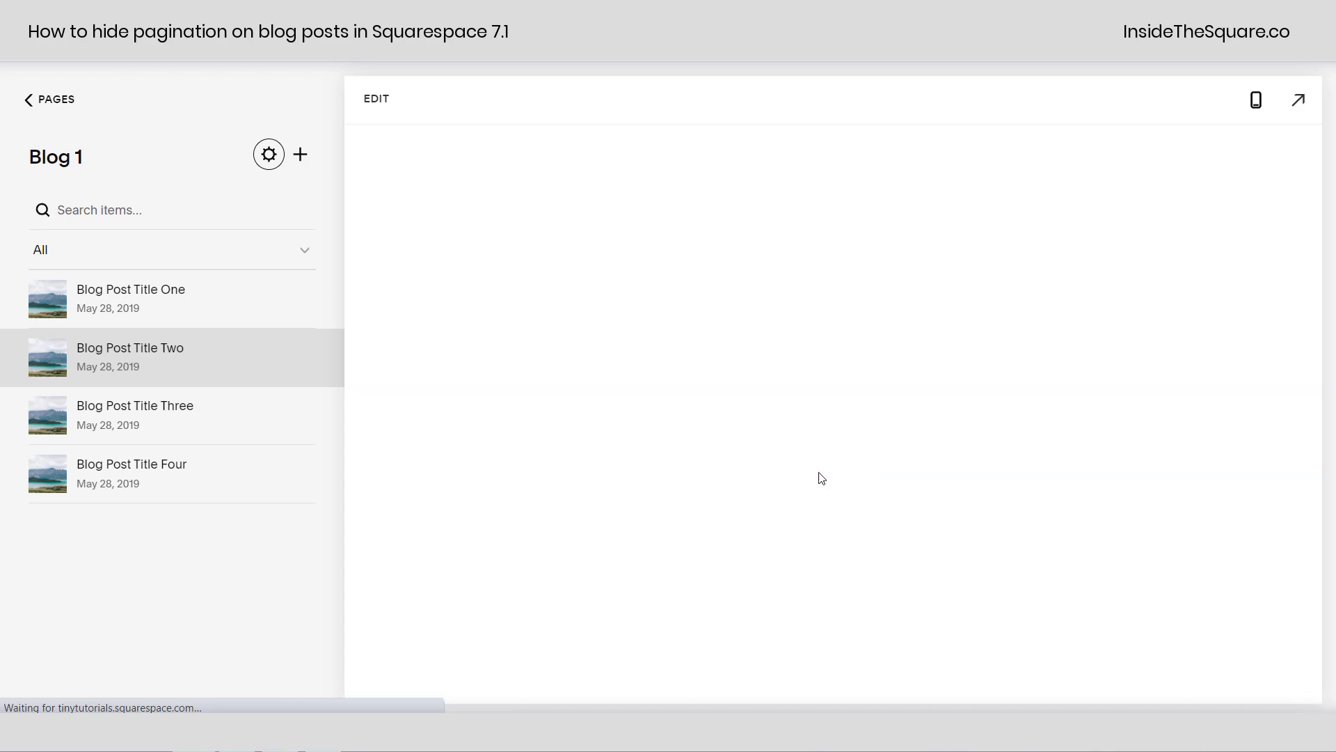
# Check the title-less arrow pagination in the preview, then return to Blog 1's Advanced settings
pyautogui.scroll(-5, 1058, 411)
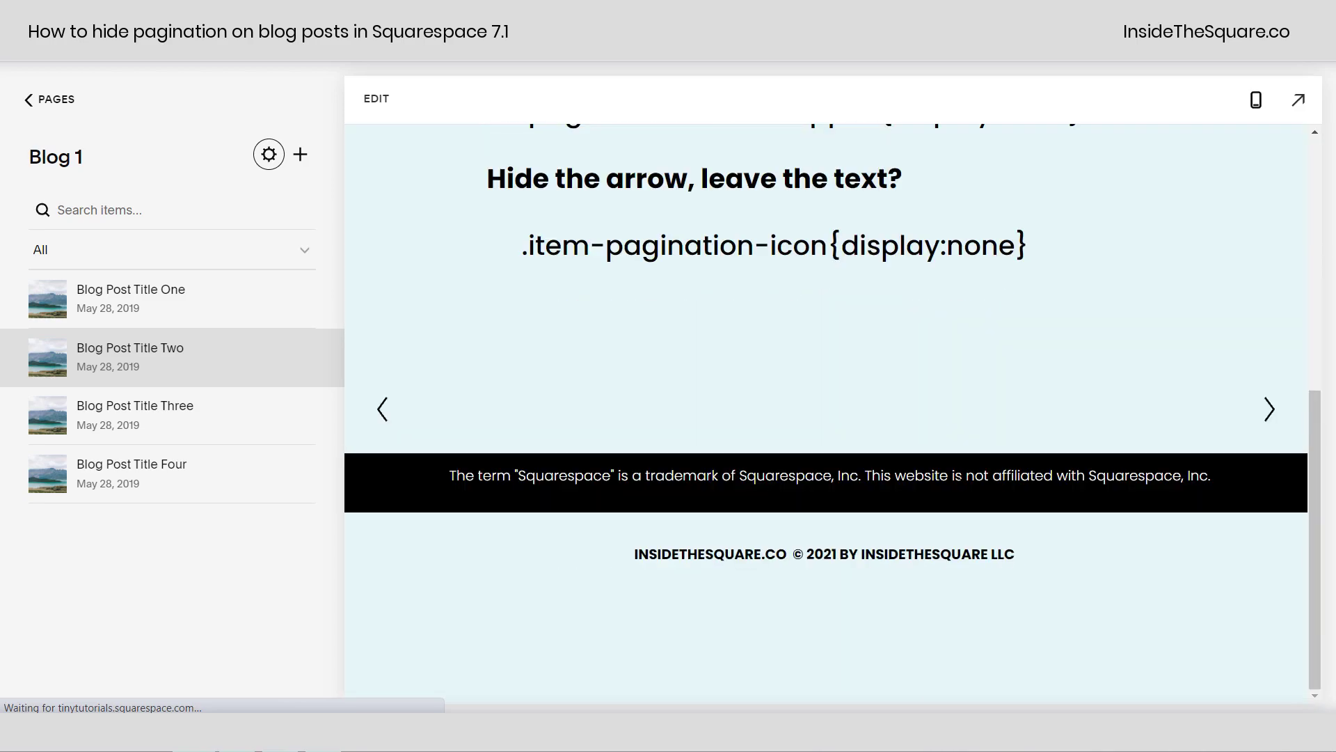
pyautogui.scroll(3, 881, 394)
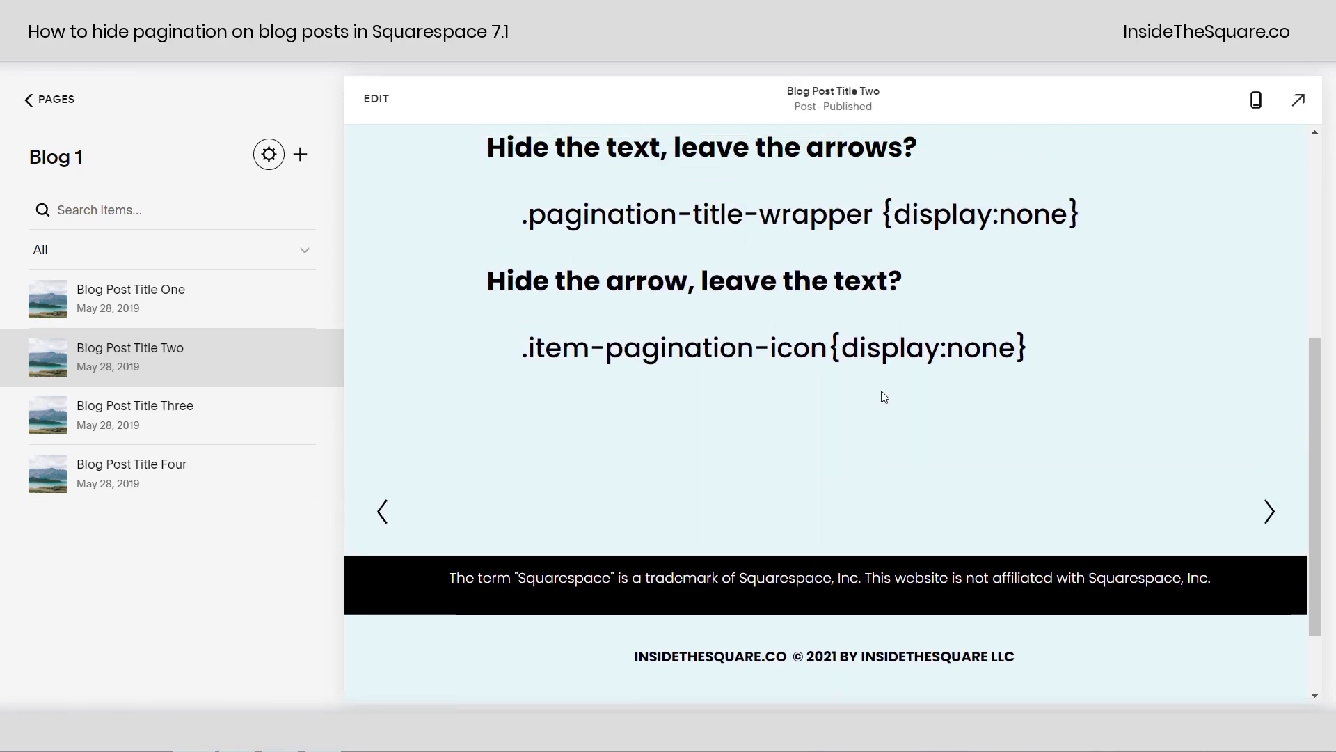
pyautogui.scroll(2, 881, 397)
pyautogui.scroll(-4, 670, 486)
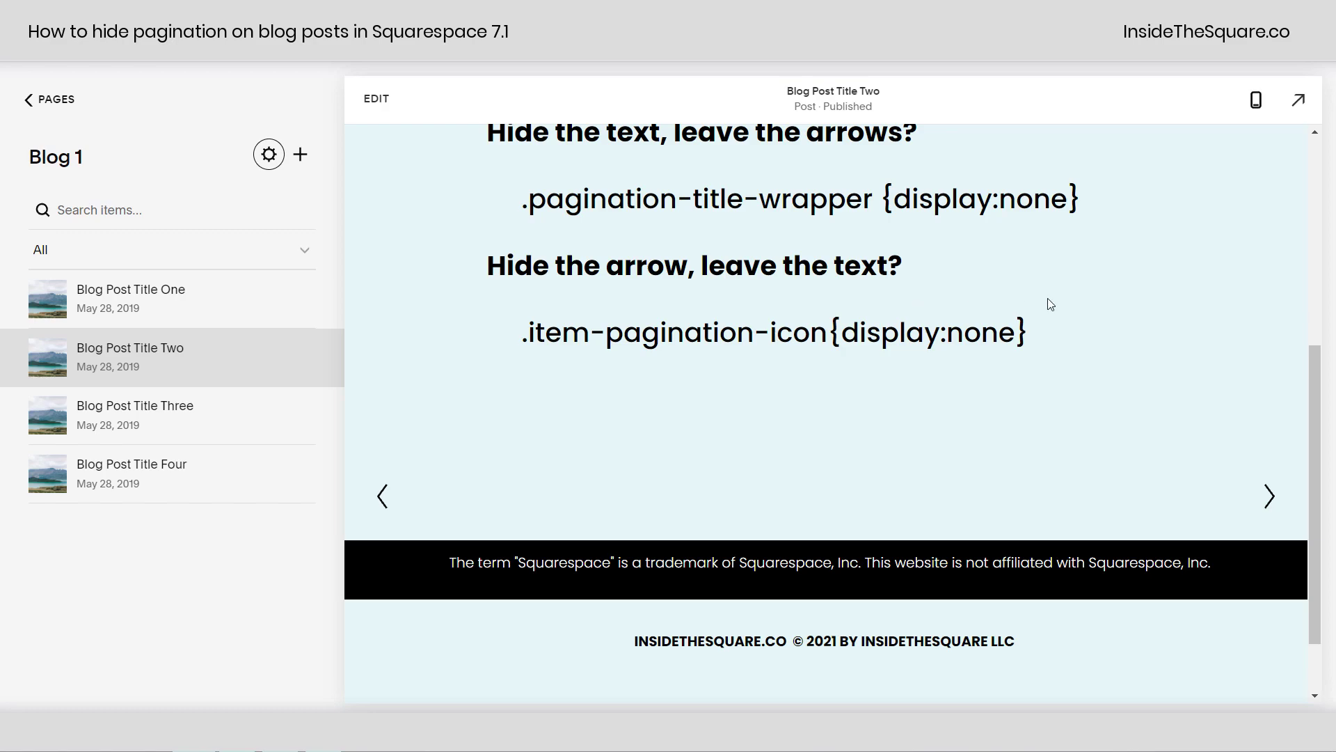
pyautogui.moveTo(1037, 334); pyautogui.dragTo(594, 370)
pyautogui.click(593, 369)
pyautogui.click(269, 162)
pyautogui.click(352, 346)
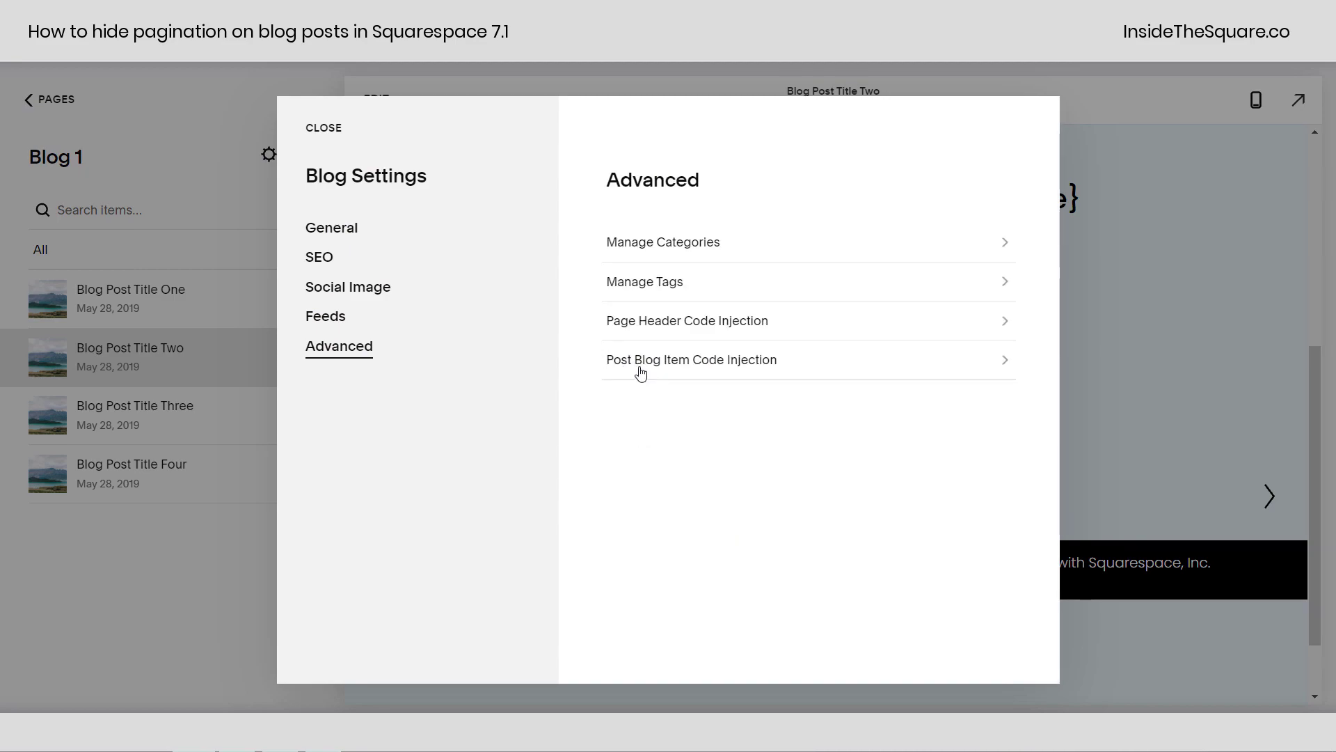
# Delete all code from Post Blog Item Code Injection, save, and close Blog Settings
pyautogui.click(692, 364)
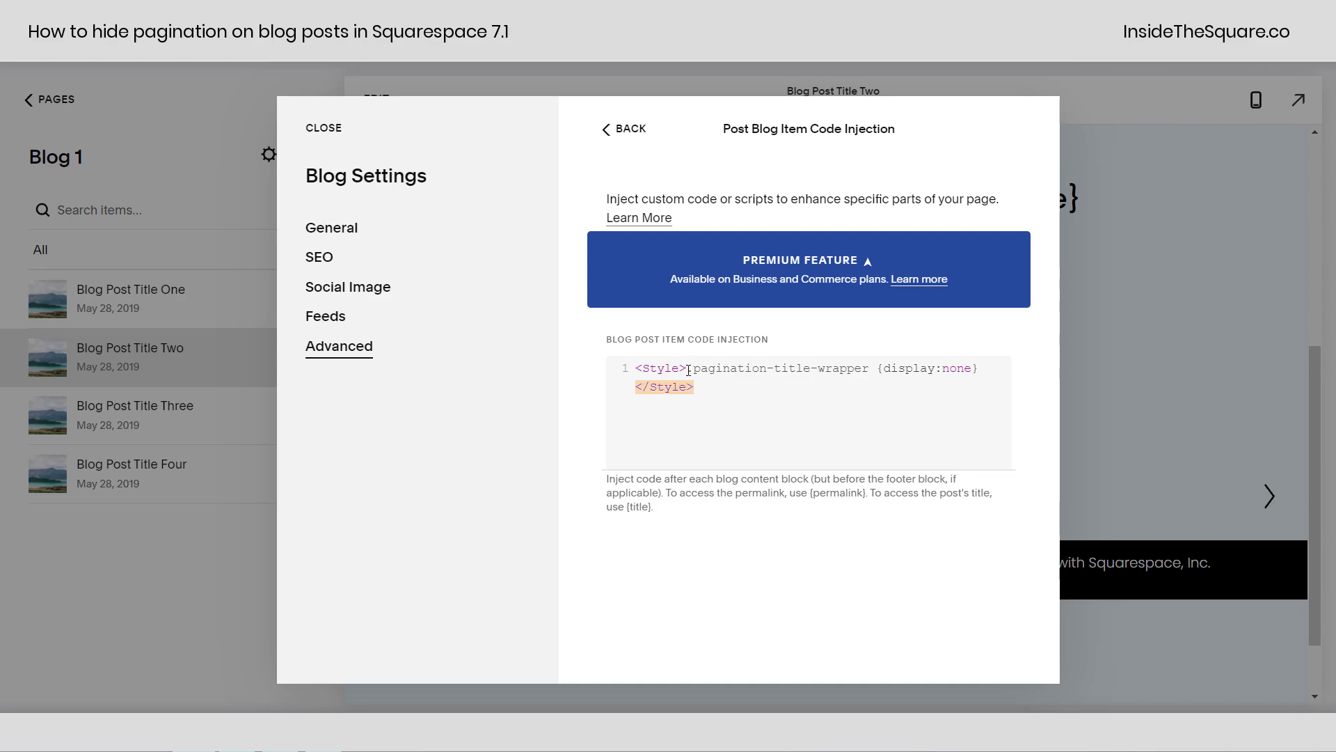
pyautogui.moveTo(704, 390); pyautogui.dragTo(604, 374)
pyautogui.press('BackSpace')
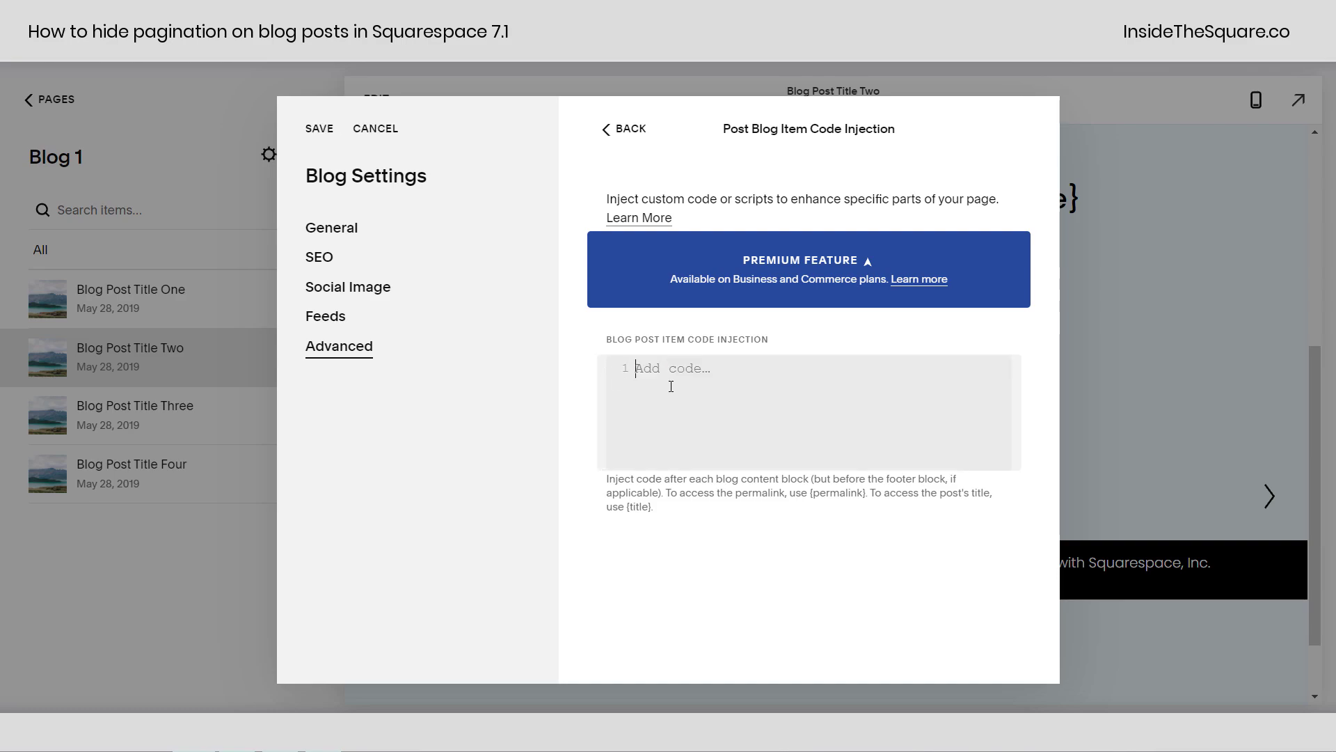
pyautogui.click(319, 129)
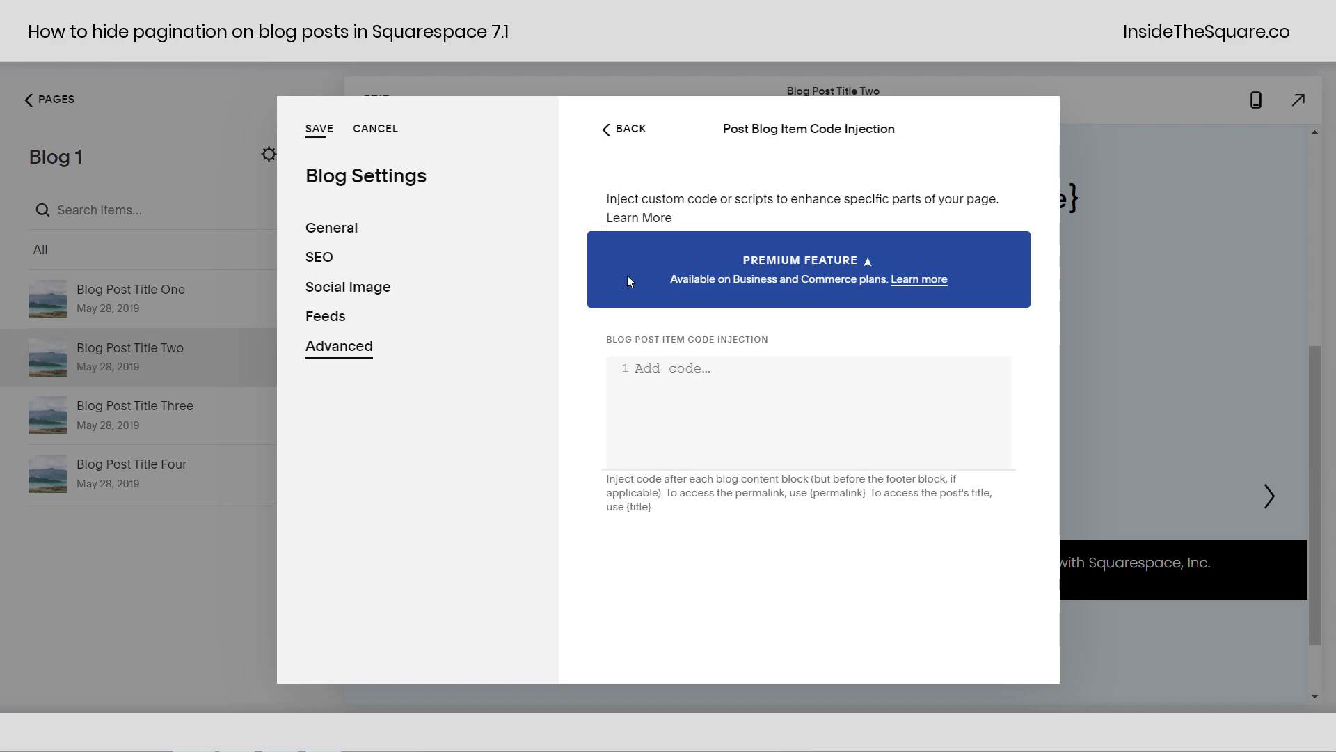
pyautogui.click(1087, 324)
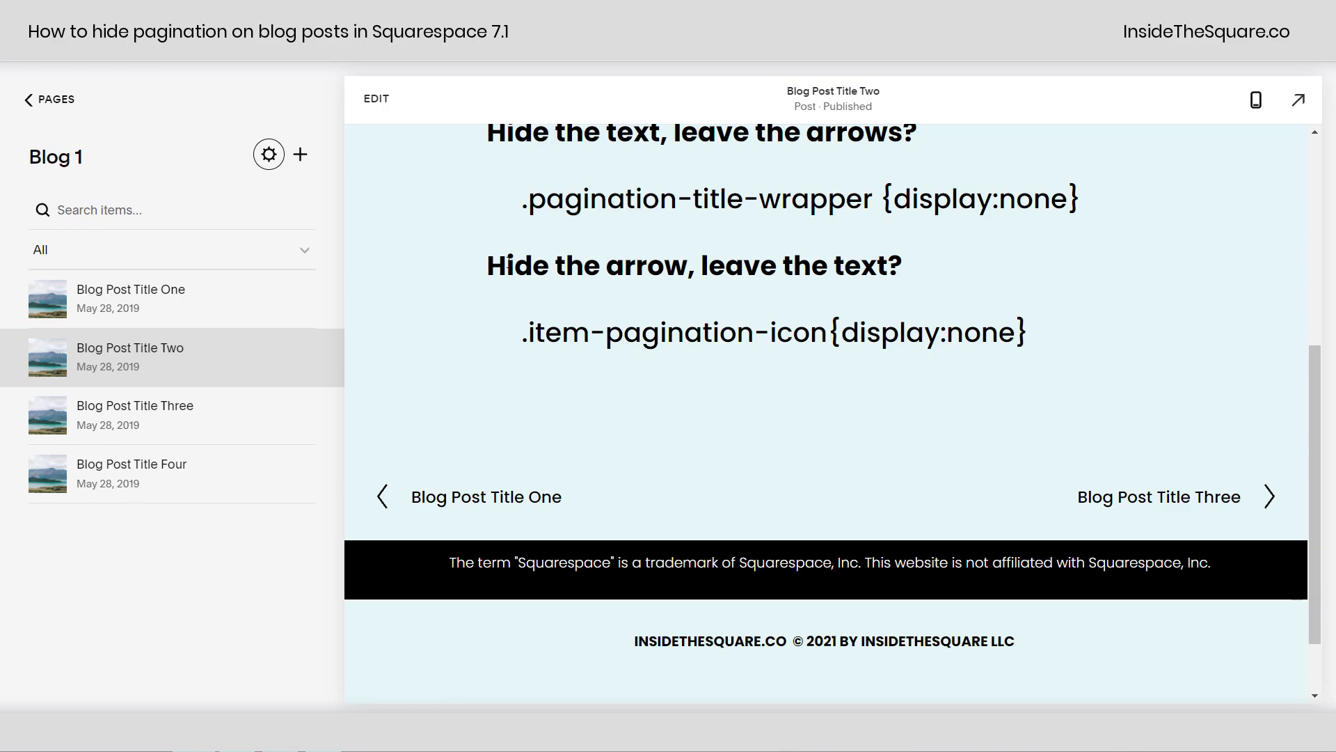
pyautogui.moveTo(1041, 327); pyautogui.dragTo(483, 368)
pyautogui.hotkey('ctrl', 'c')
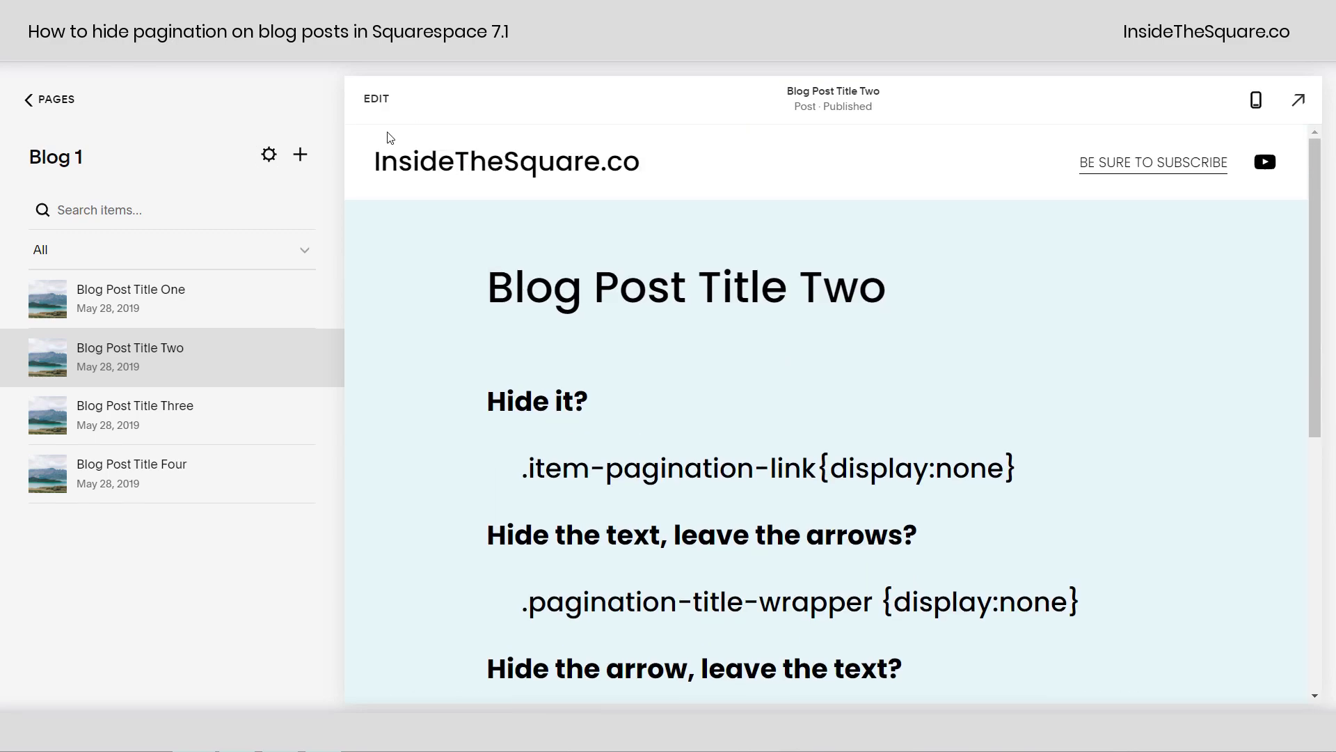
# Add a Code block above the post text containing <Style>.item-pagination-icon{display:none}</Style>
pyautogui.click(375, 98)
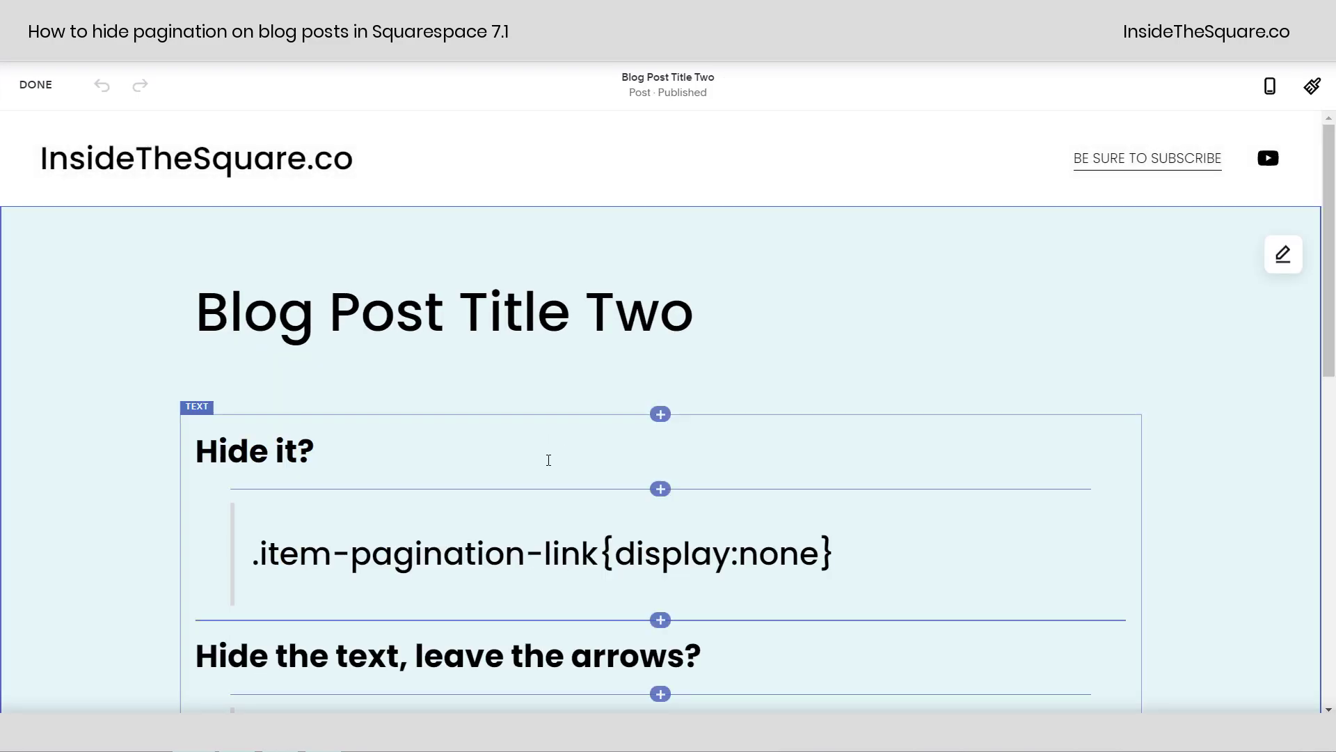
pyautogui.click(660, 414)
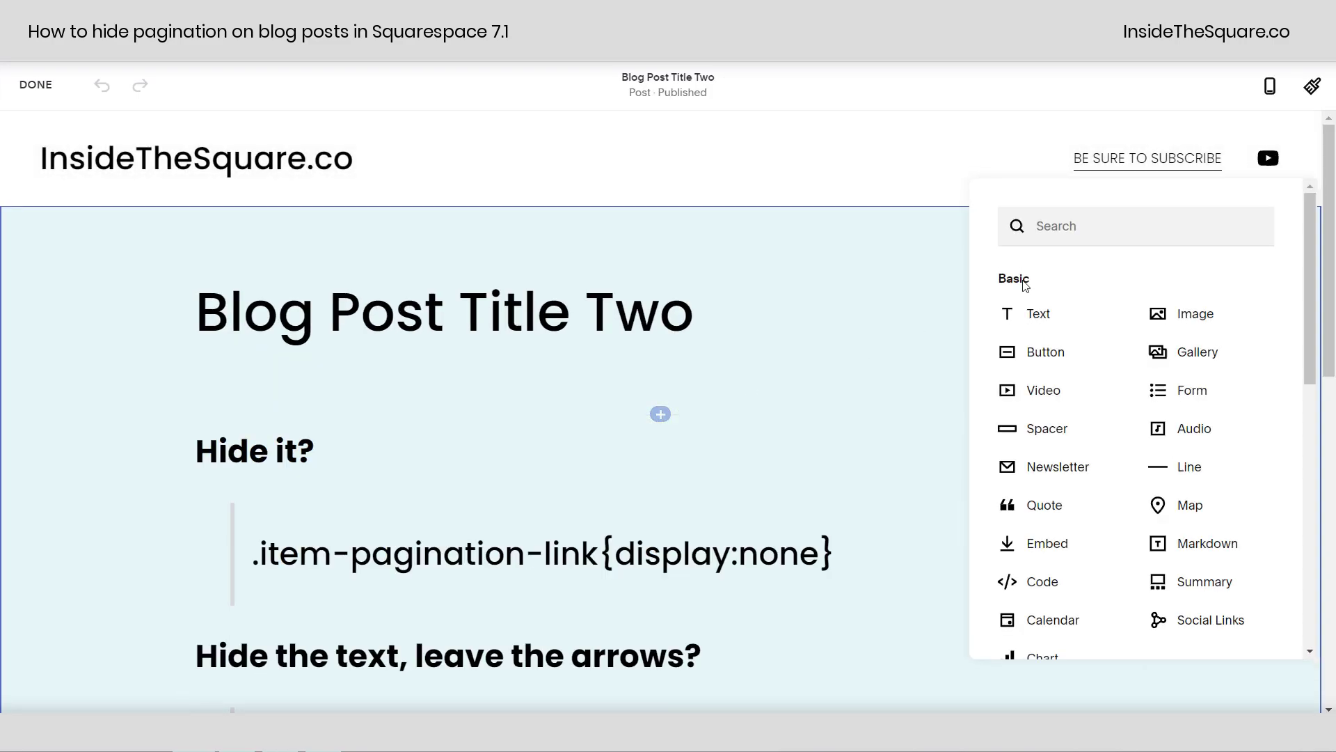
pyautogui.write('code')
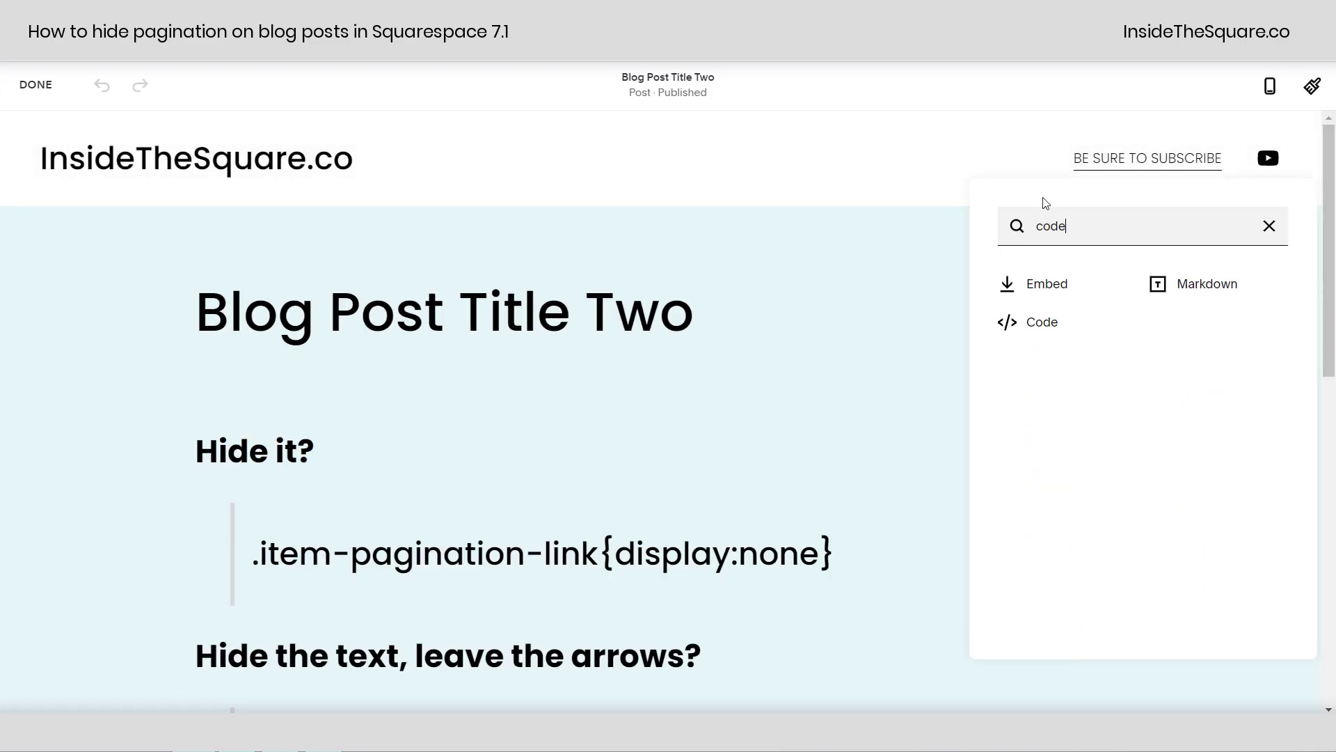
pyautogui.click(1049, 324)
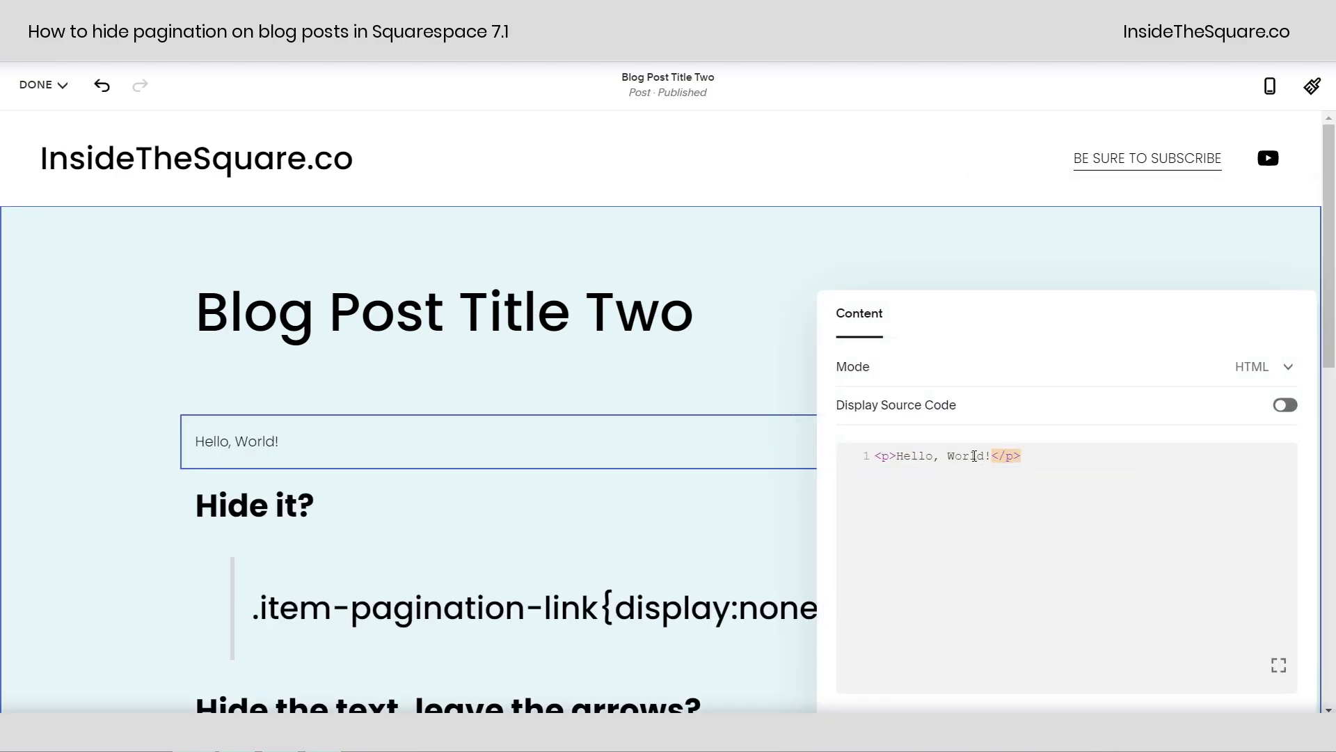
pyautogui.moveTo(1047, 319); pyautogui.dragTo(803, 221)
pyautogui.tripleClick(792, 363)
pyautogui.press('BackSpace')
pyautogui.write('<Style></Style>')
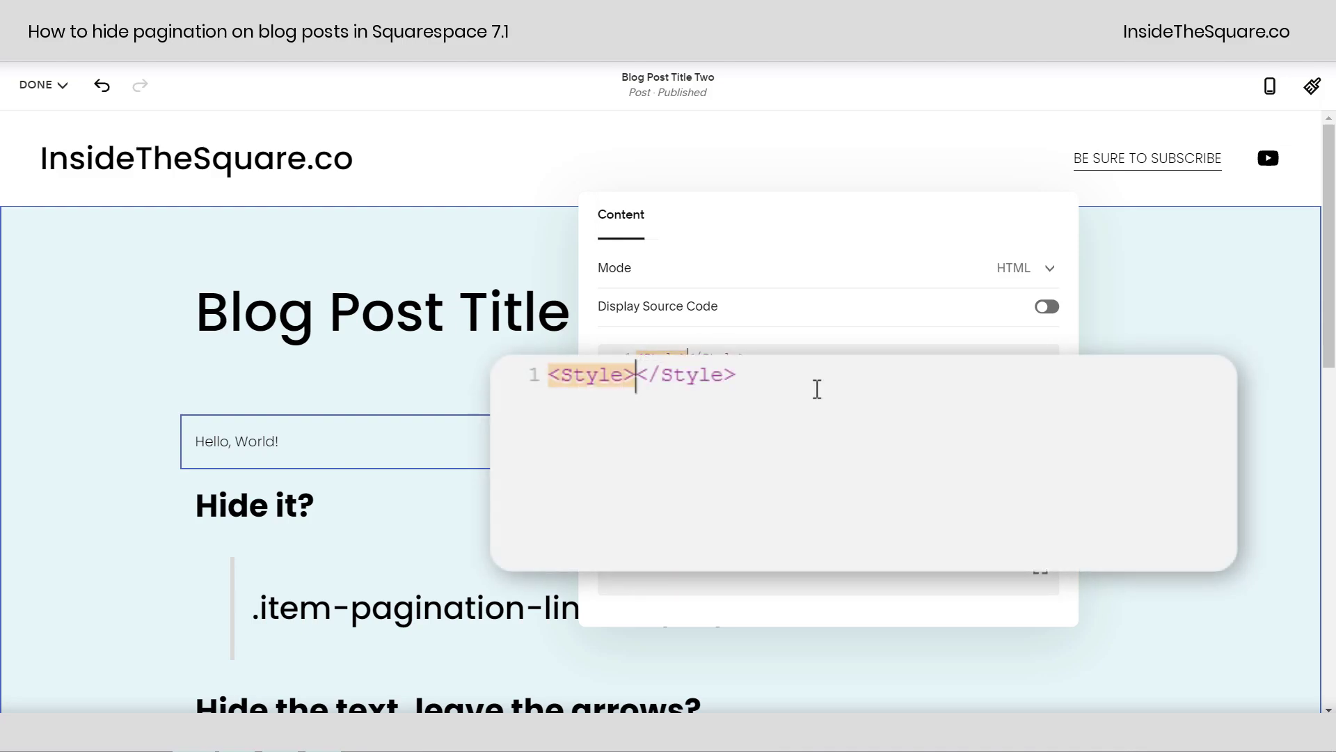
pyautogui.hotkey('ctrl', 'v')
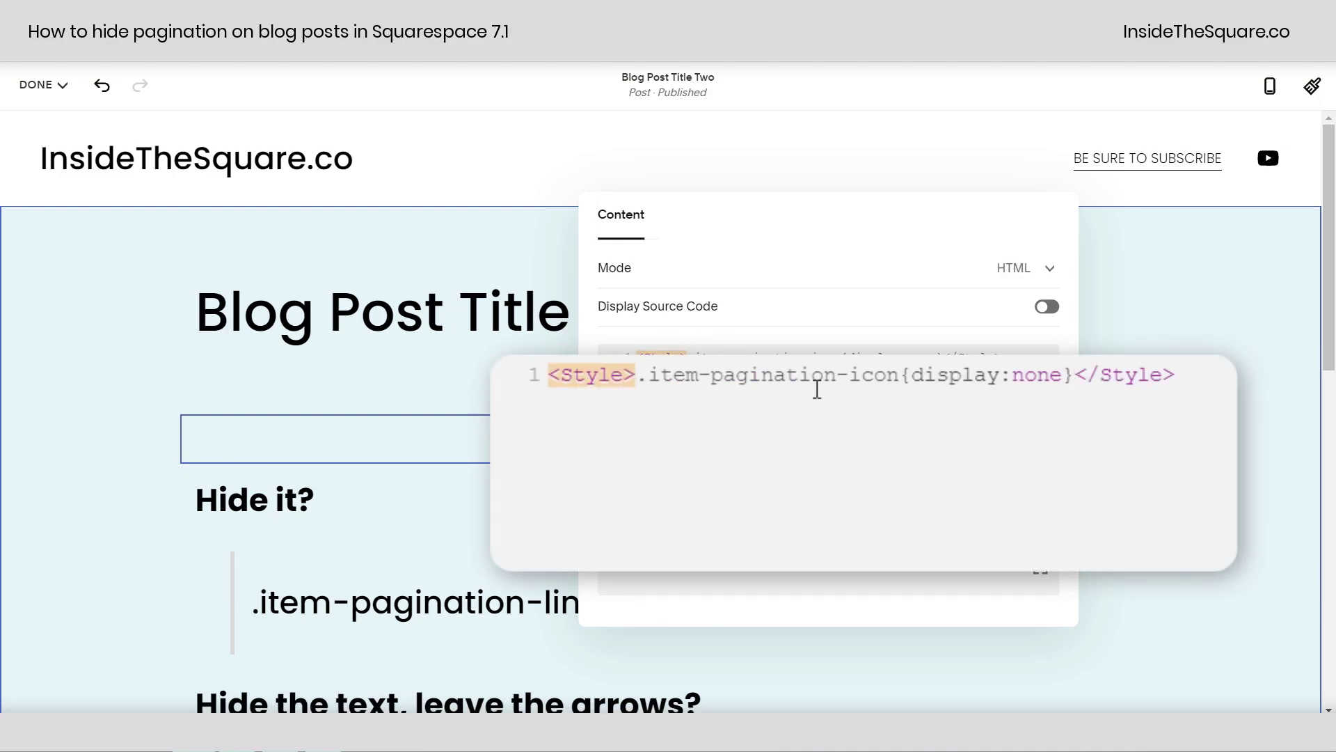
pyautogui.click(544, 256)
# Select the .pagination-title-wrapper snippet line in the post's text block
pyautogui.scroll(-5, 689, 532)
pyautogui.scroll(-6, 690, 527)
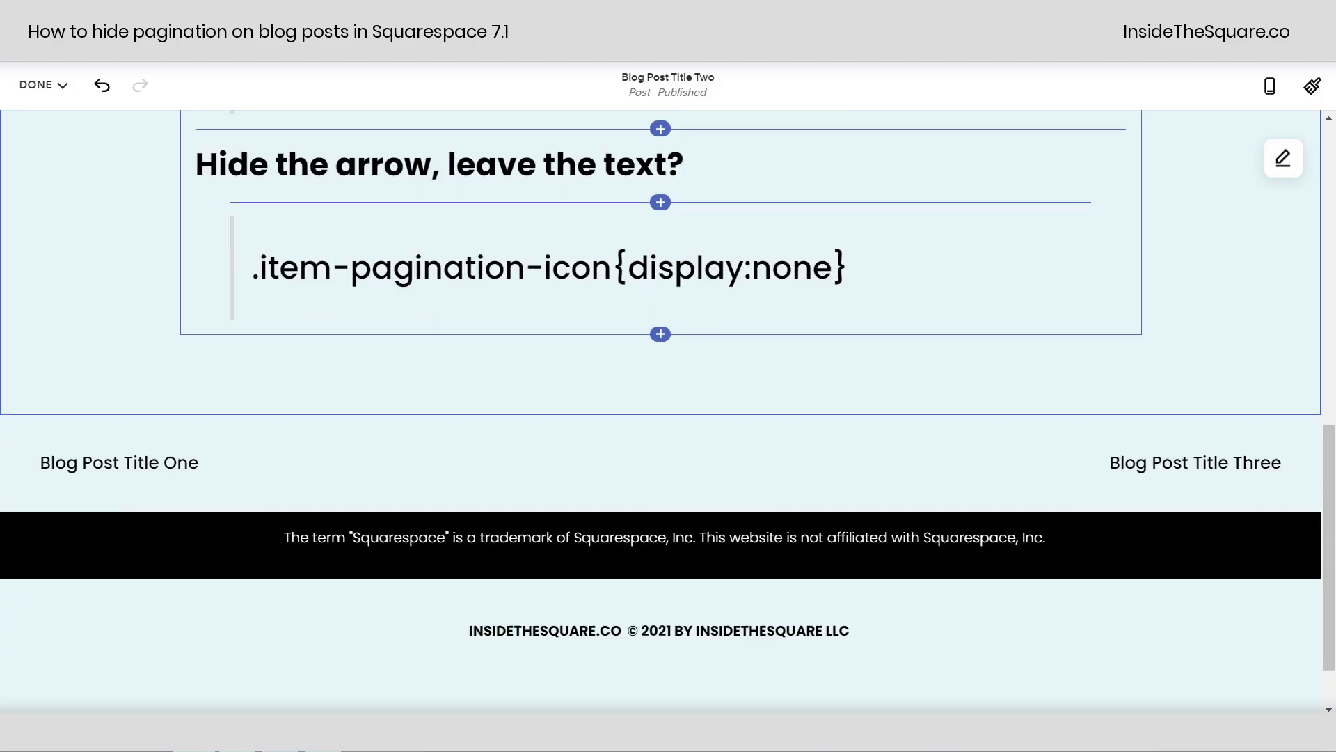
pyautogui.scroll(5, 787, 361)
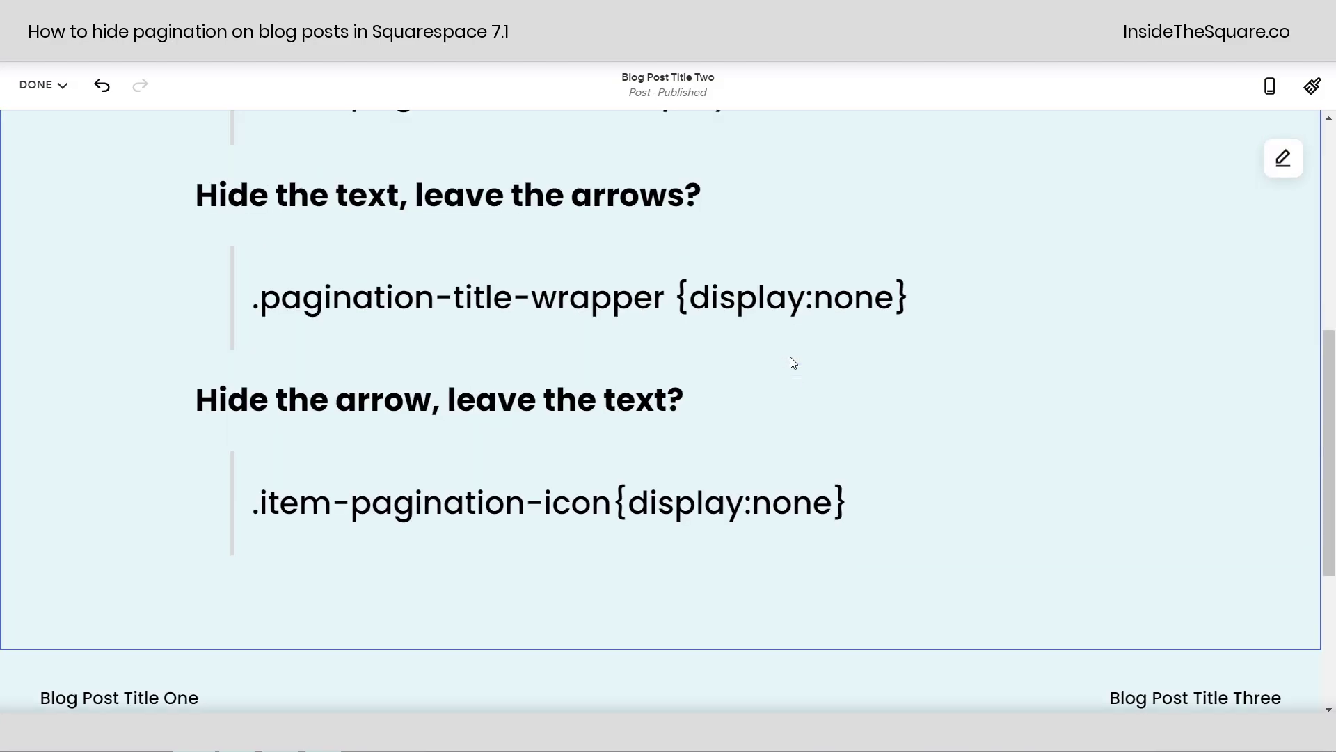
pyautogui.click(909, 373)
pyautogui.keyDown('shift'); pyautogui.click(239, 391); pyautogui.keyUp('shift')
pyautogui.hotkey('ctrl', 'c')
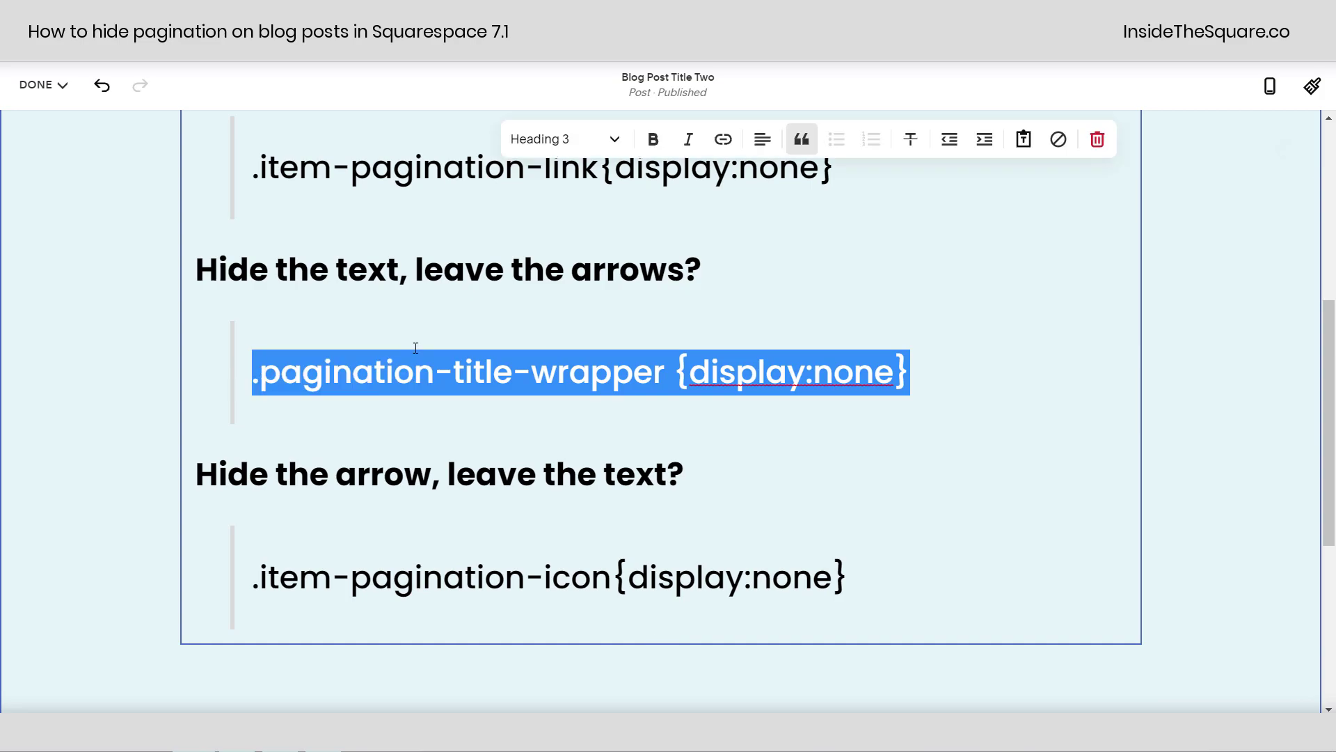
pyautogui.scroll(6, 929, 381)
pyautogui.click(486, 438)
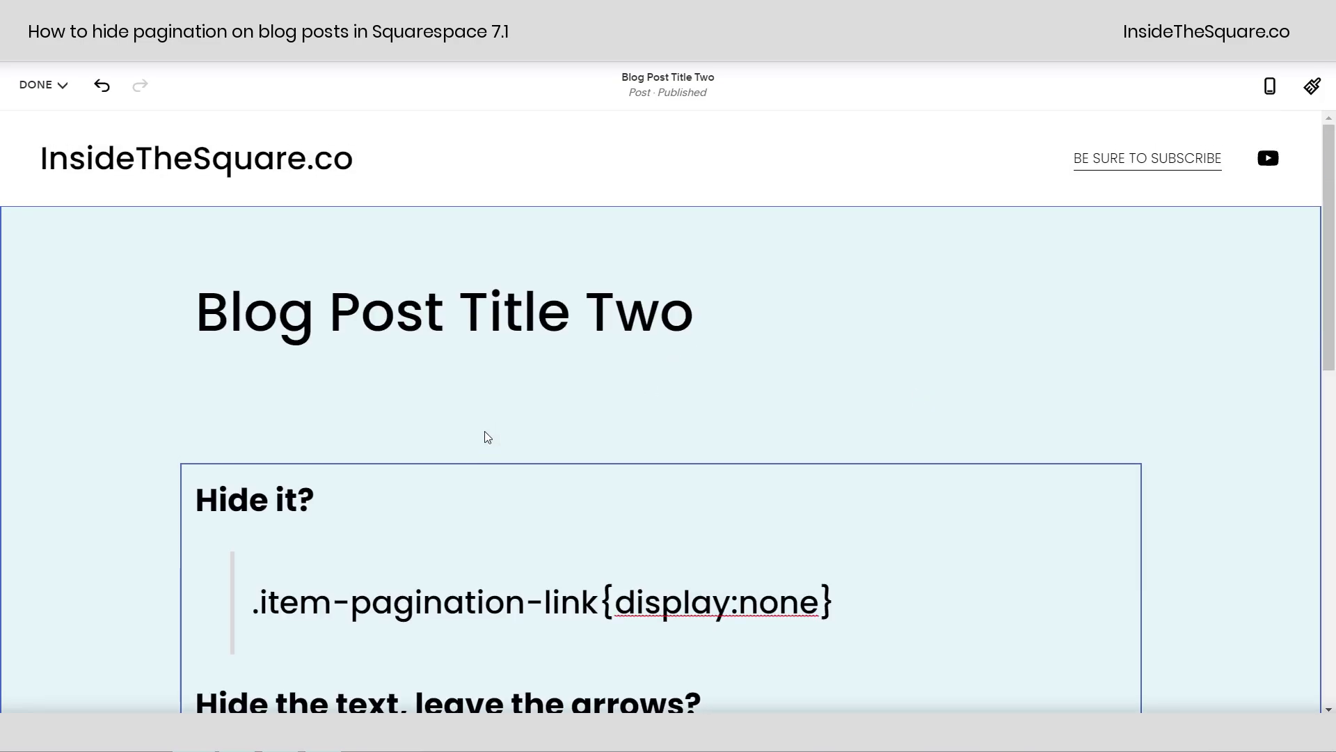
pyautogui.hotkey('ctrl', 'v')
# Replace the Code block's arrow-hiding rule with .pagination-title-wrapper {display:none}
pyautogui.doubleClick(573, 441)
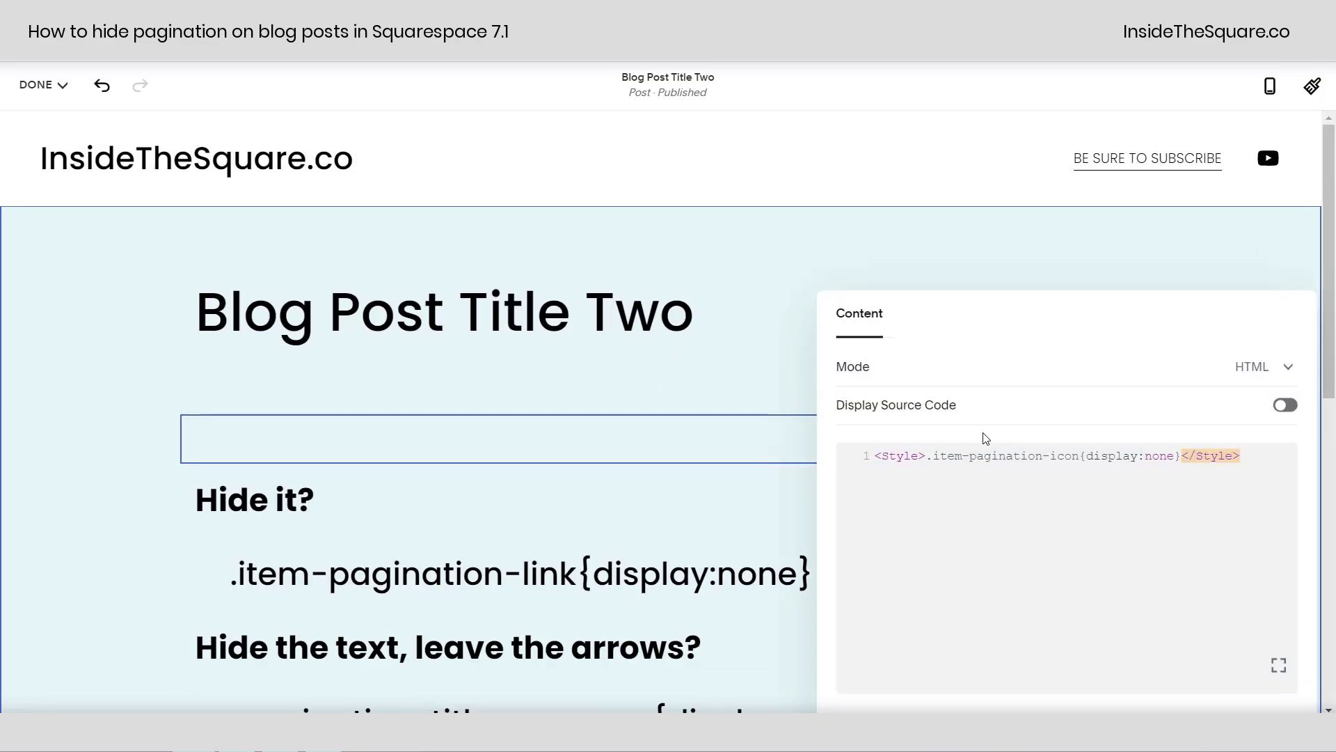
pyautogui.moveTo(928, 458); pyautogui.dragTo(1184, 458)
pyautogui.hotkey('ctrl', 'v')
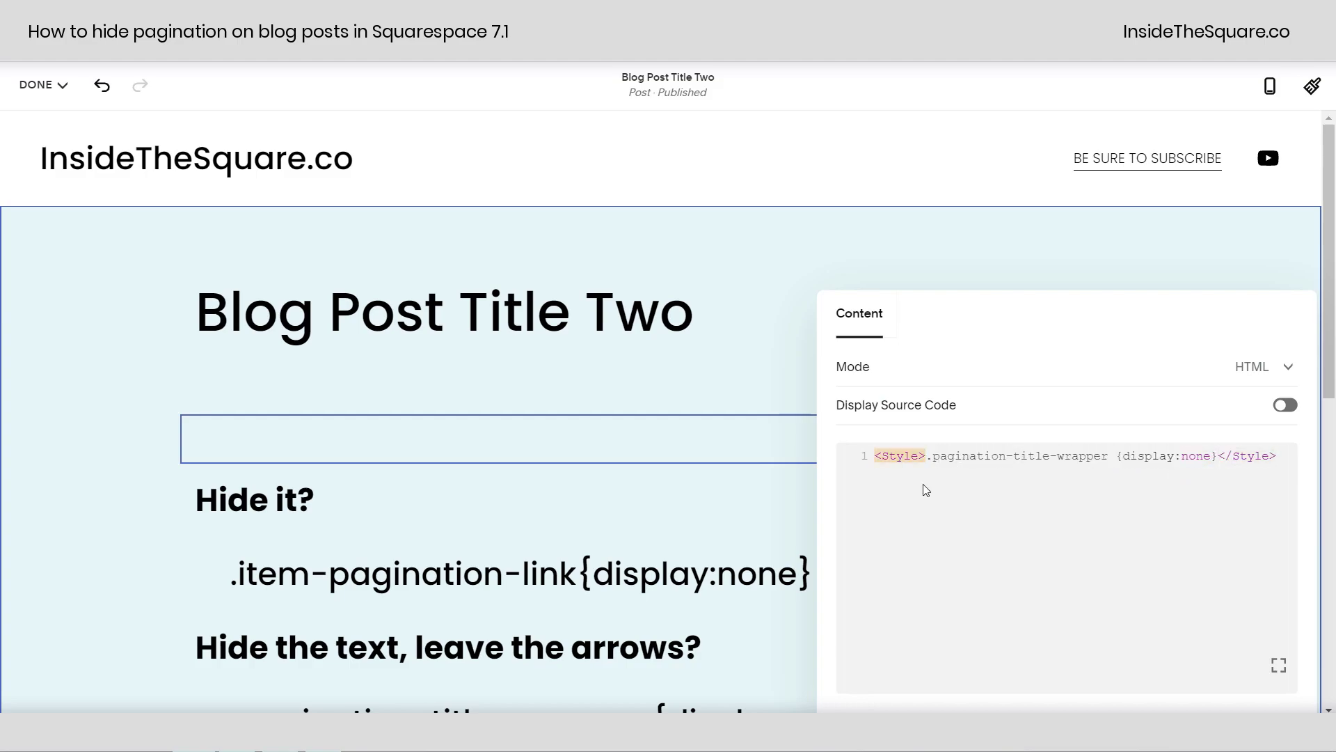
pyautogui.click(648, 390)
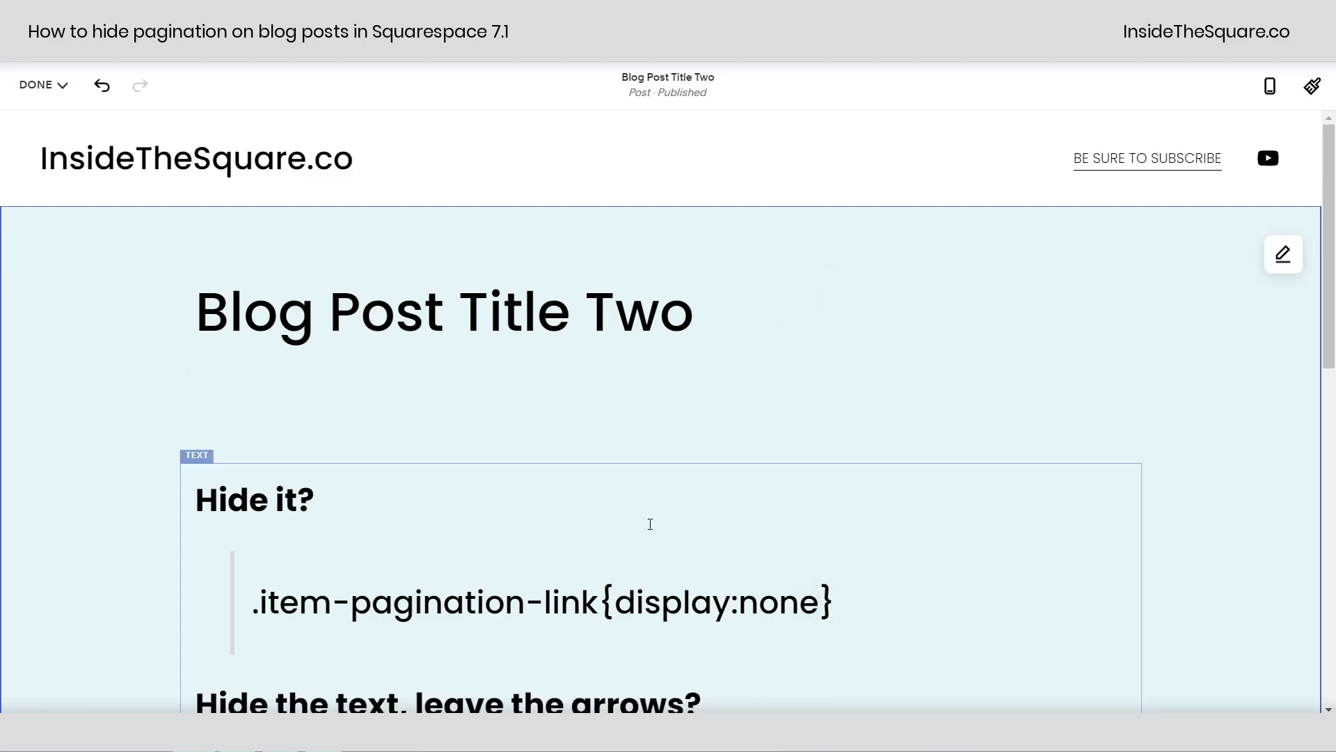
# Pick out the .item-pagination-link rule from the post text and leave the text block
pyautogui.scroll(-10, 661, 488)
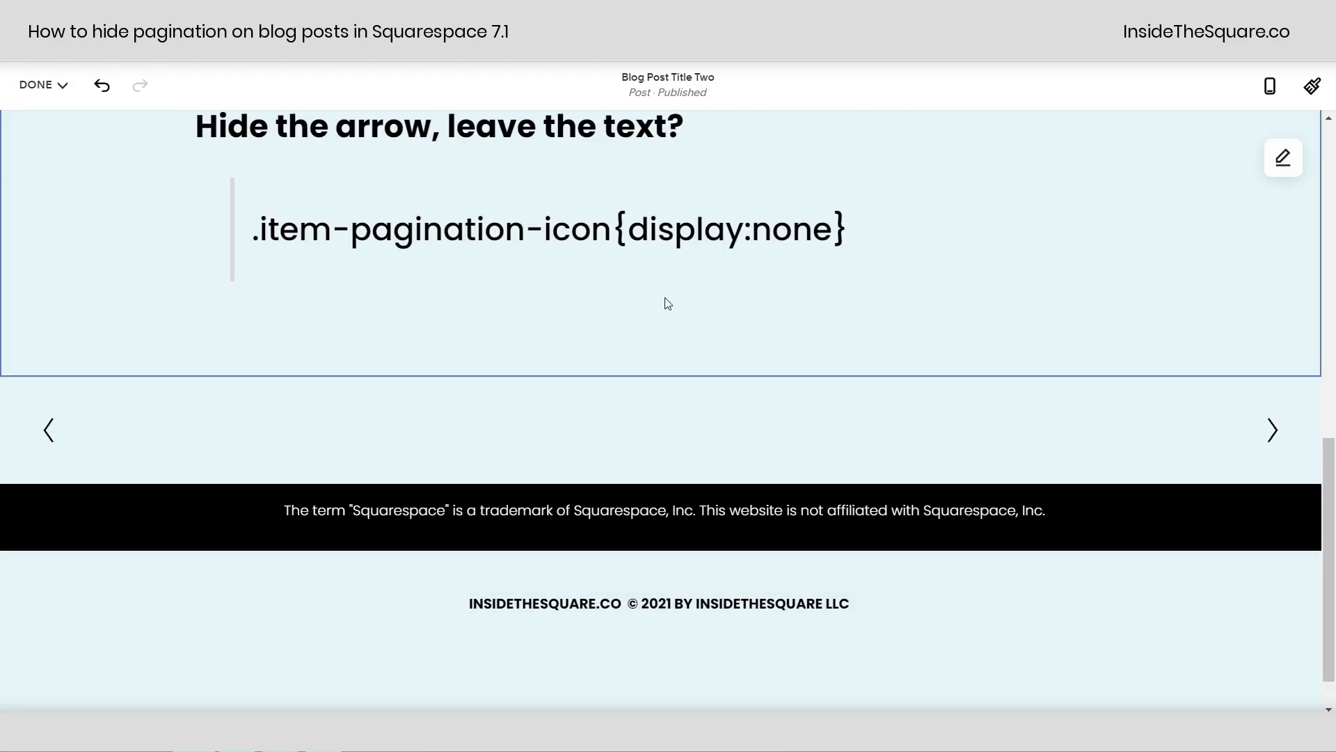
pyautogui.scroll(6, 666, 300)
pyautogui.moveTo(834, 255); pyautogui.dragTo(254, 246)
pyautogui.scroll(-5, 655, 379)
pyautogui.scroll(8, 656, 379)
pyautogui.click(446, 324)
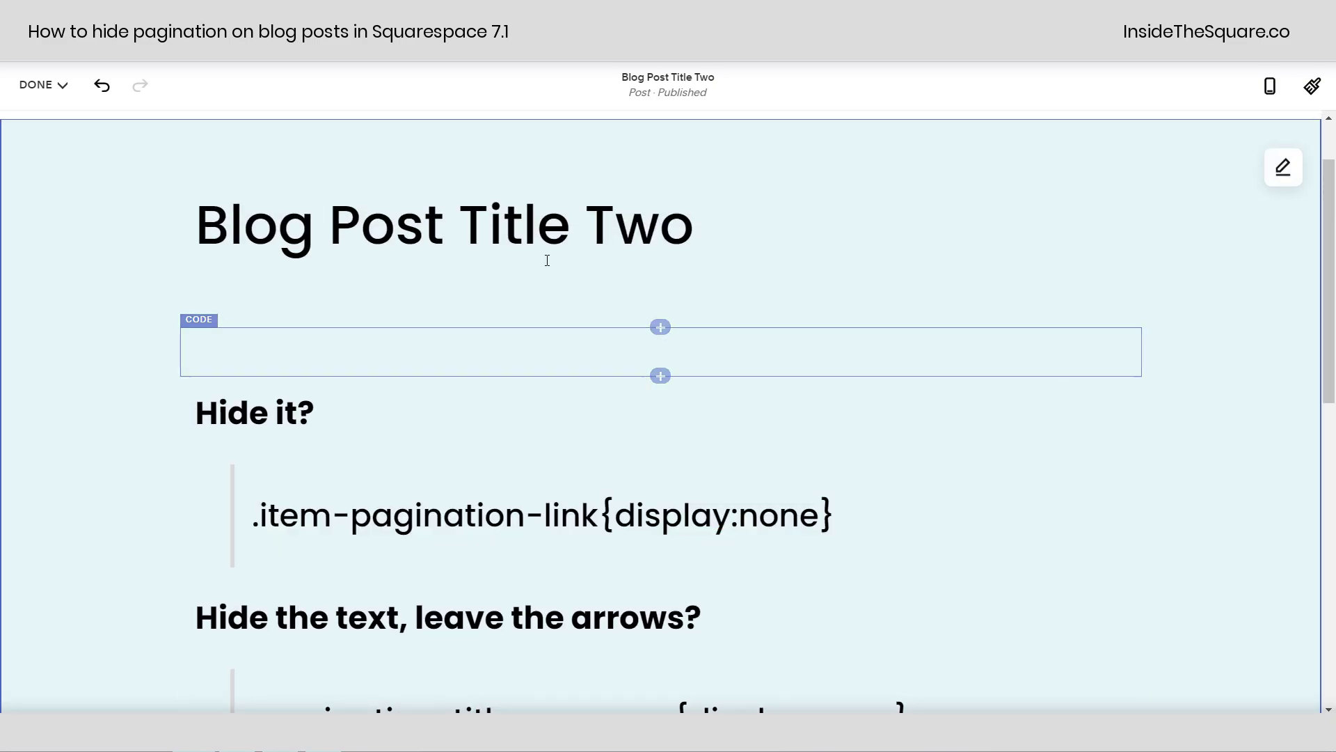
# Replace the Code block's code with <Style>.item-pagination-link{display:none}</Style> and save the post
pyautogui.click(539, 347)
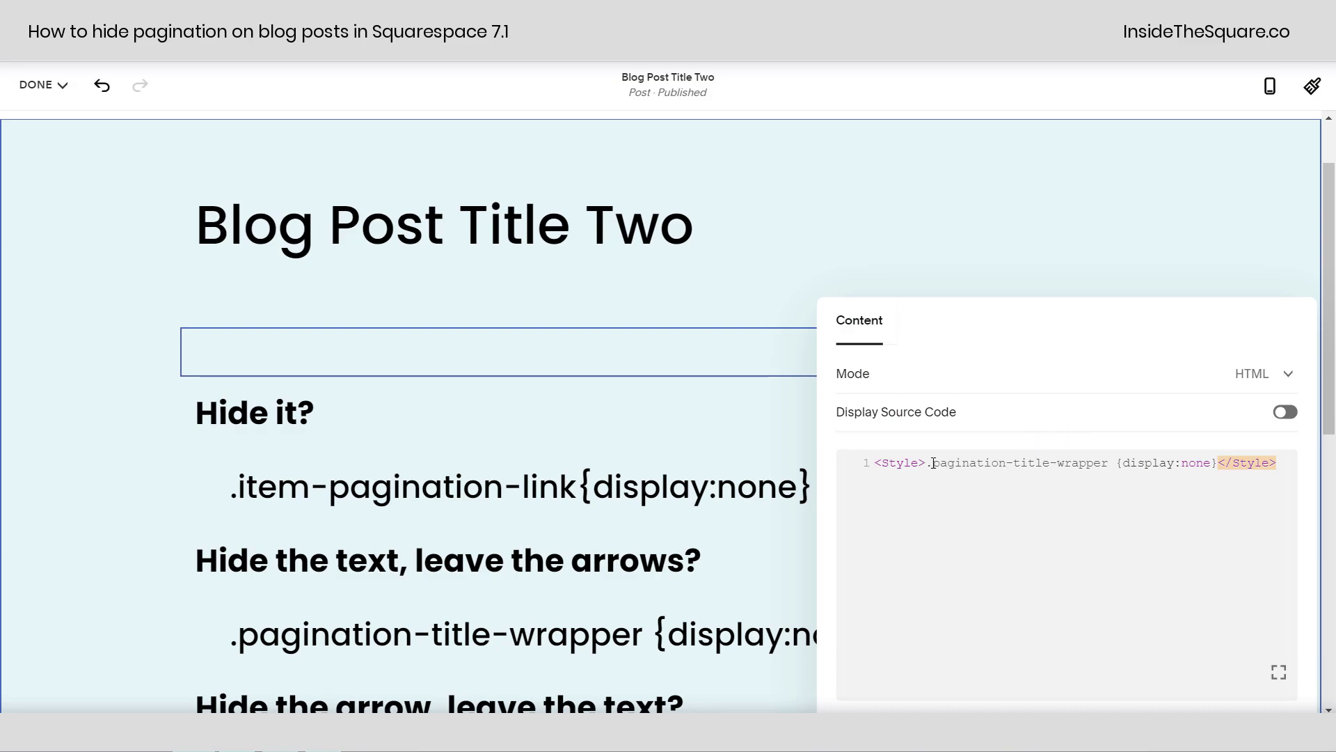
pyautogui.click(1247, 462)
pyautogui.hotkey('ctrl', 'a')
pyautogui.write('<Style>.item-pagination-link{display:none}</Style>')
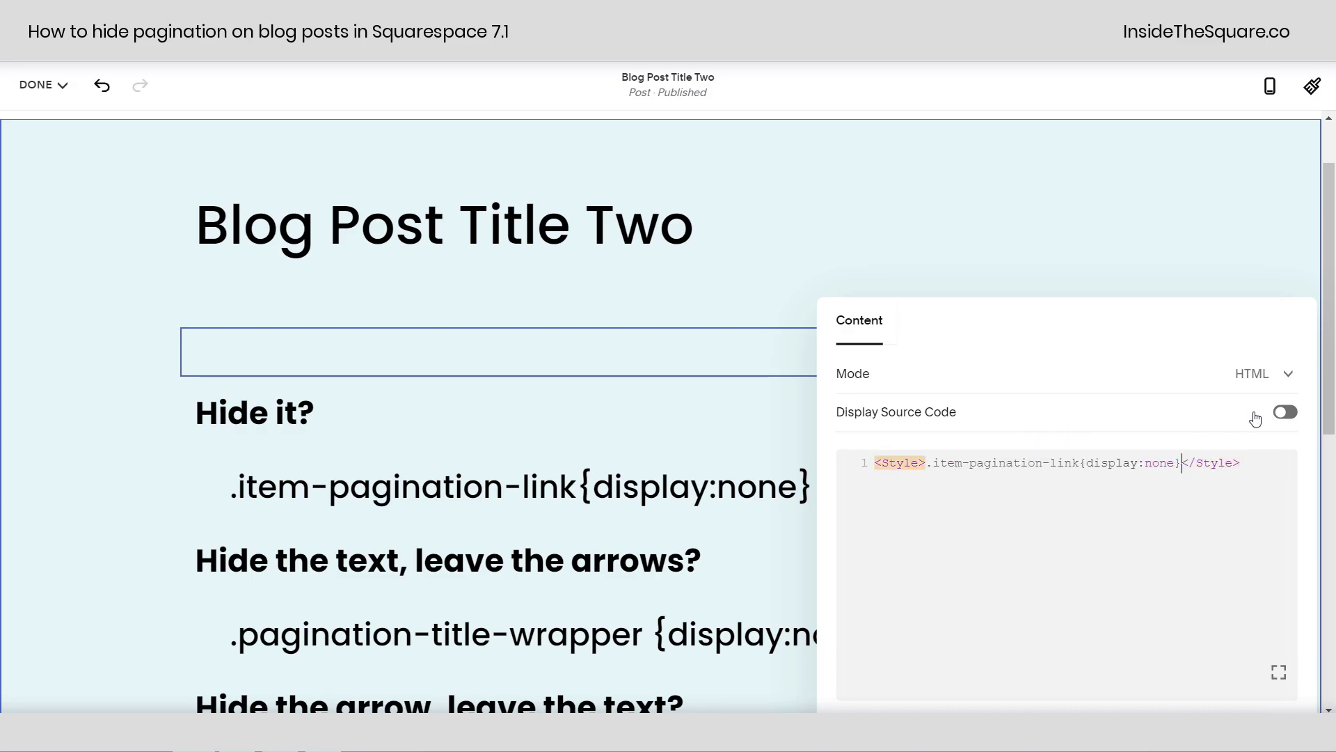
pyautogui.moveTo(1108, 304); pyautogui.dragTo(769, 169)
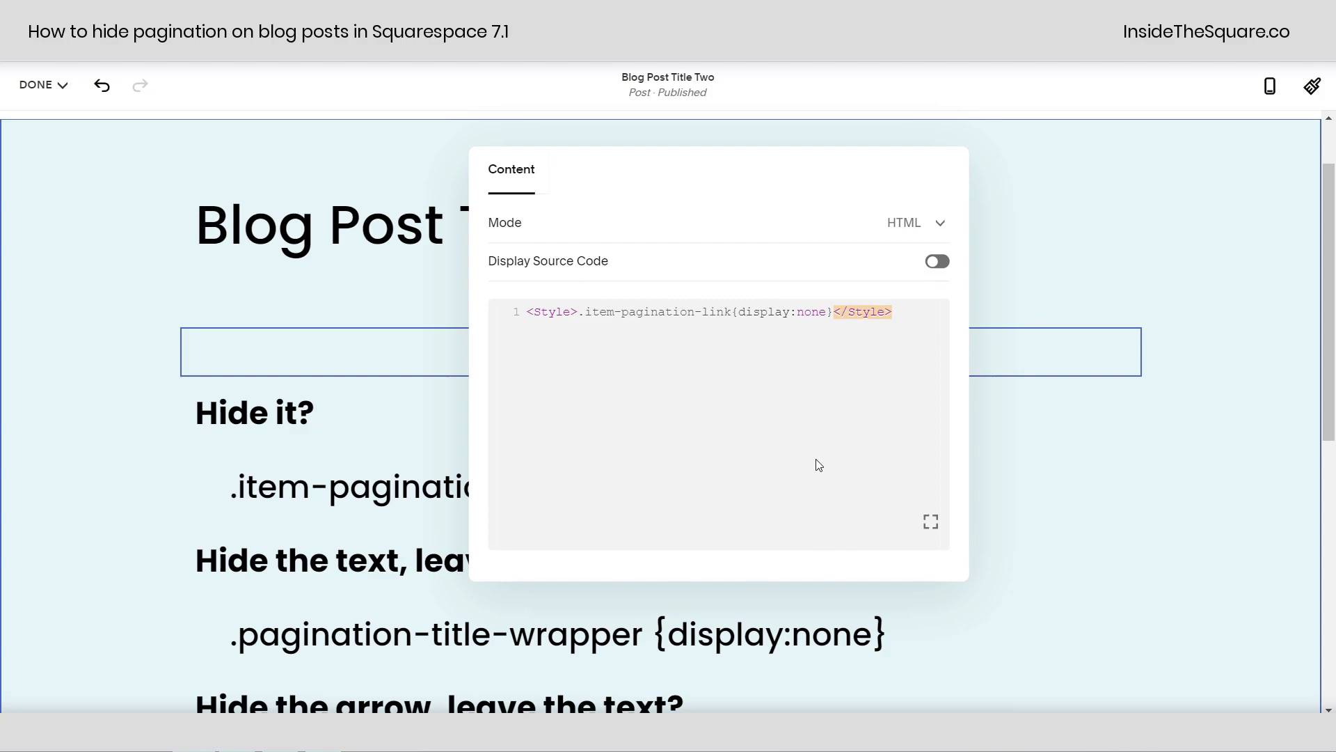
pyautogui.click(992, 263)
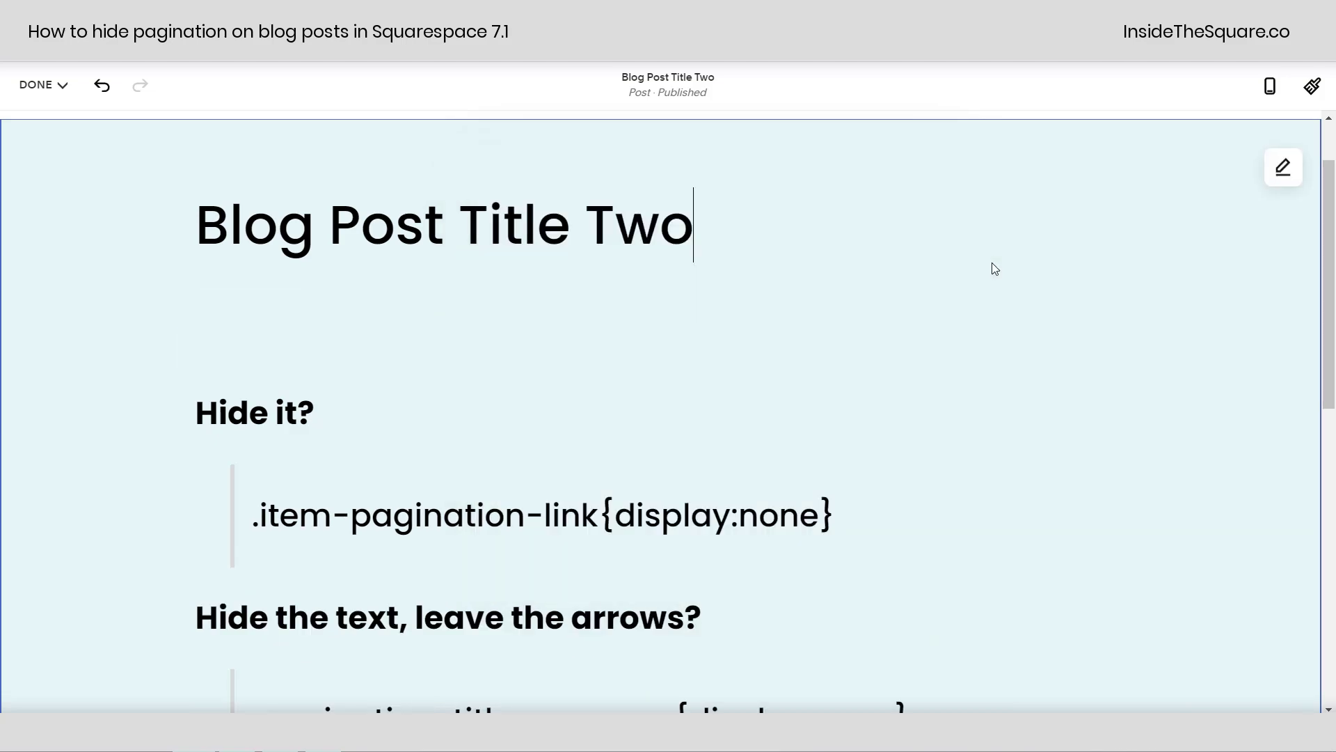
pyautogui.scroll(-8, 974, 266)
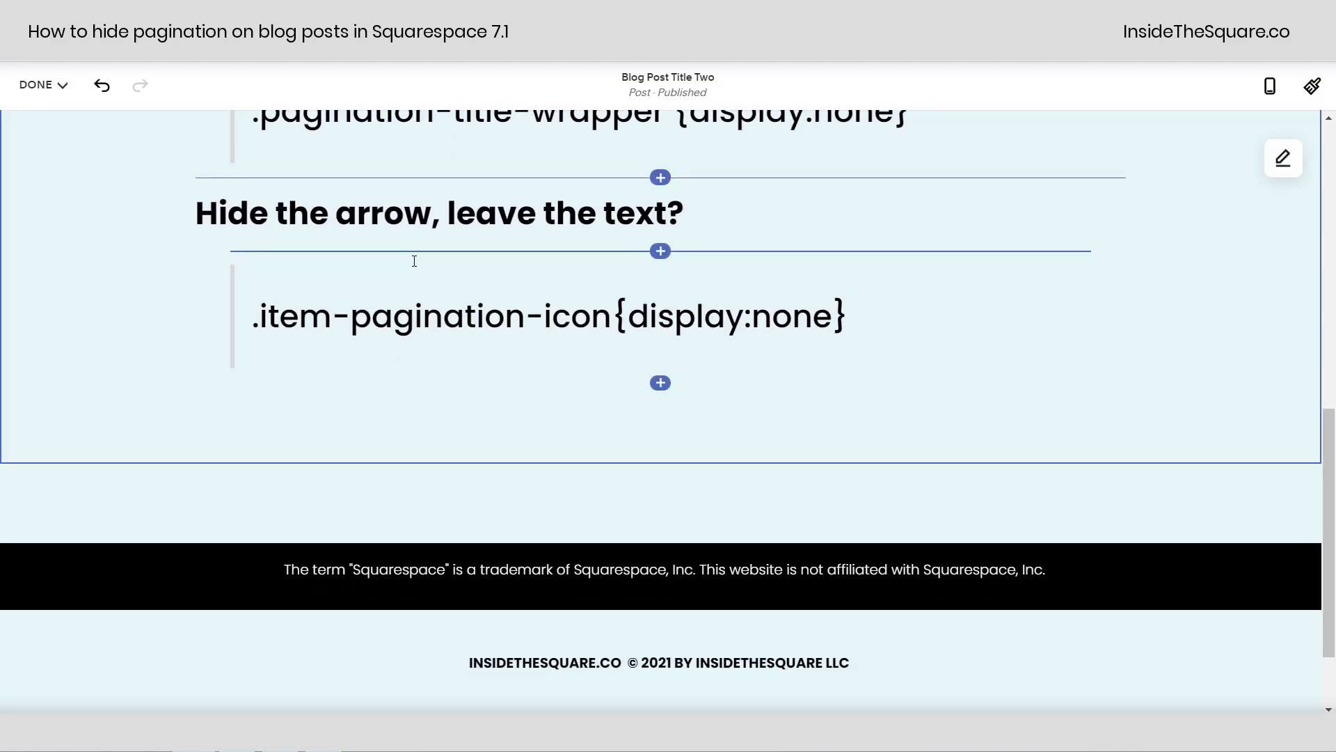
pyautogui.scroll(4, 447, 286)
pyautogui.click(59, 119)
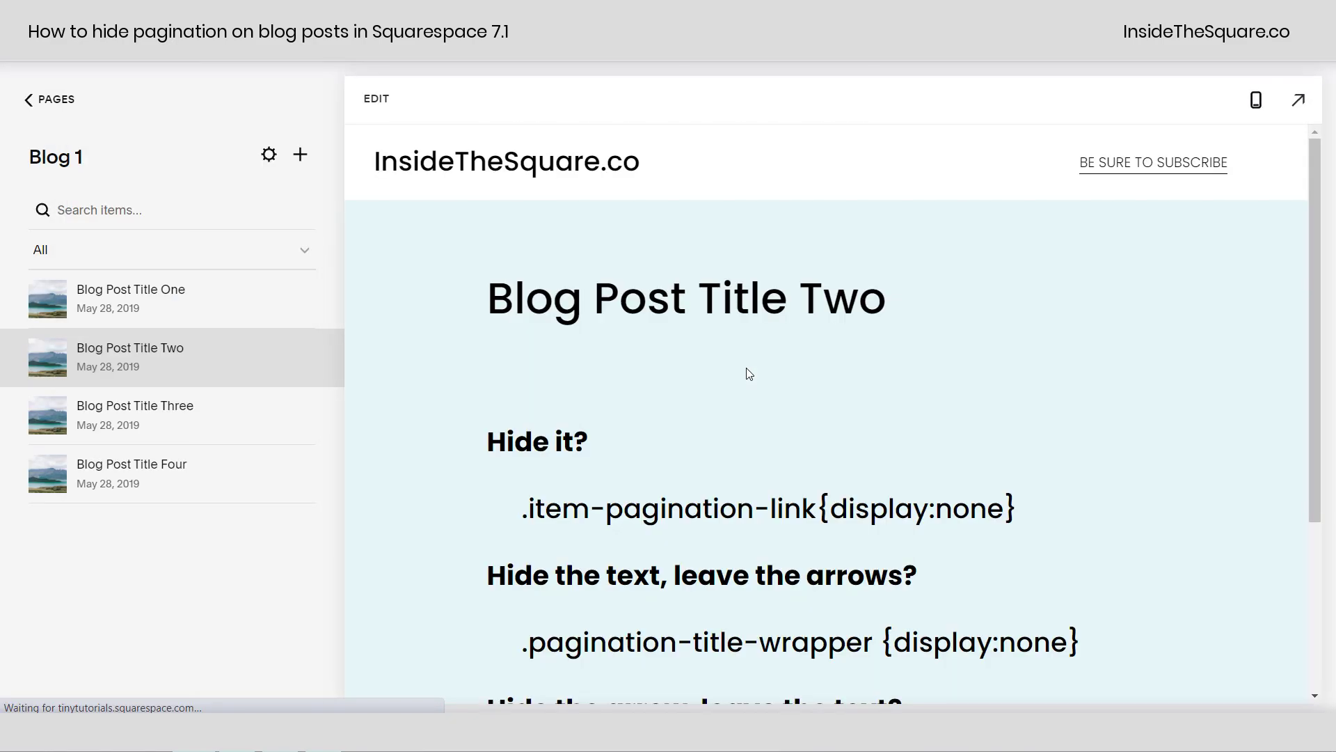
pyautogui.click(184, 428)
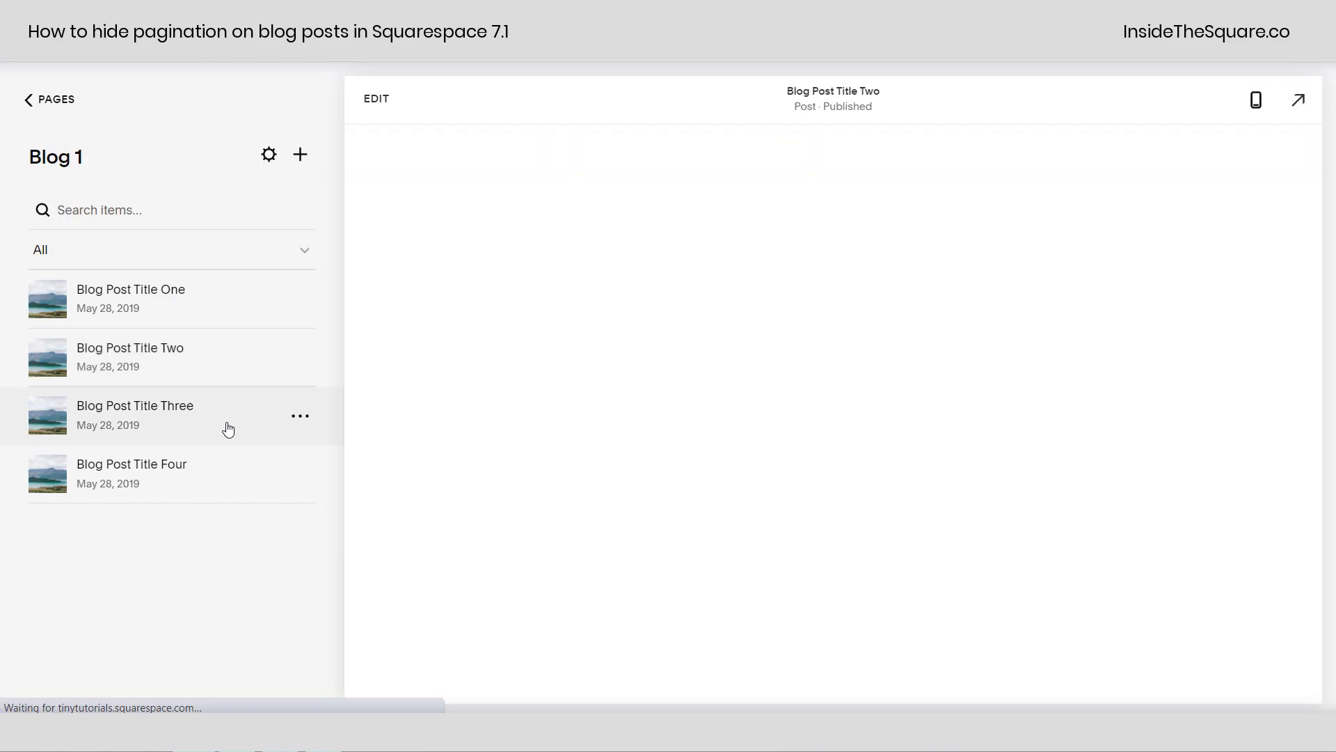
pyautogui.scroll(-3, 887, 349)
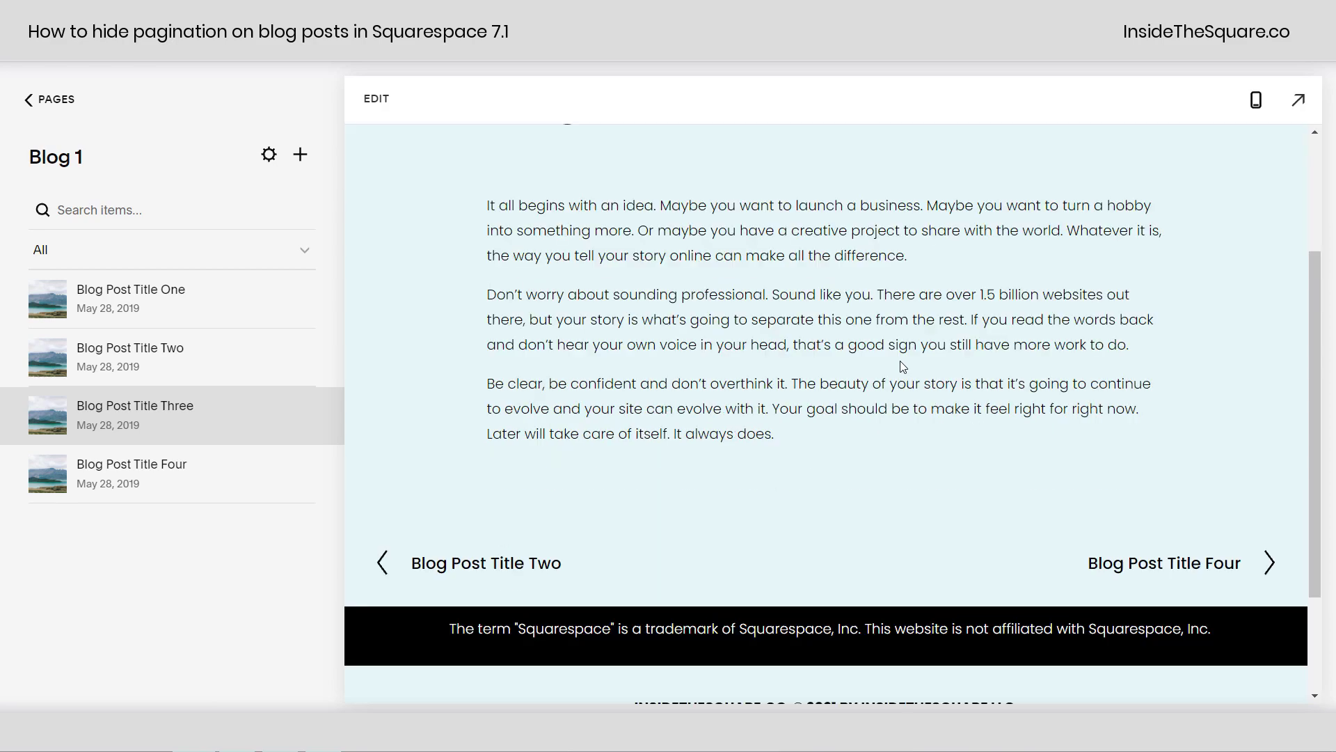
pyautogui.click(244, 473)
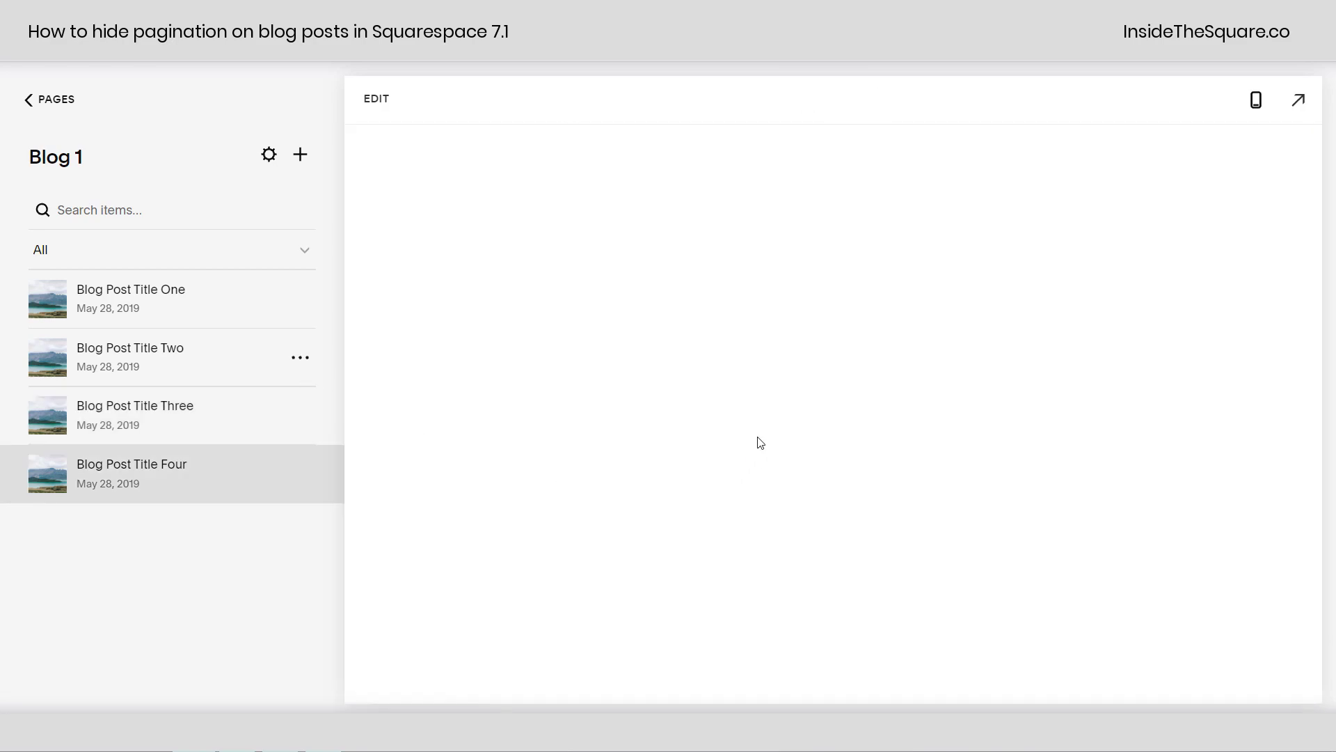
pyautogui.scroll(-4, 453, 362)
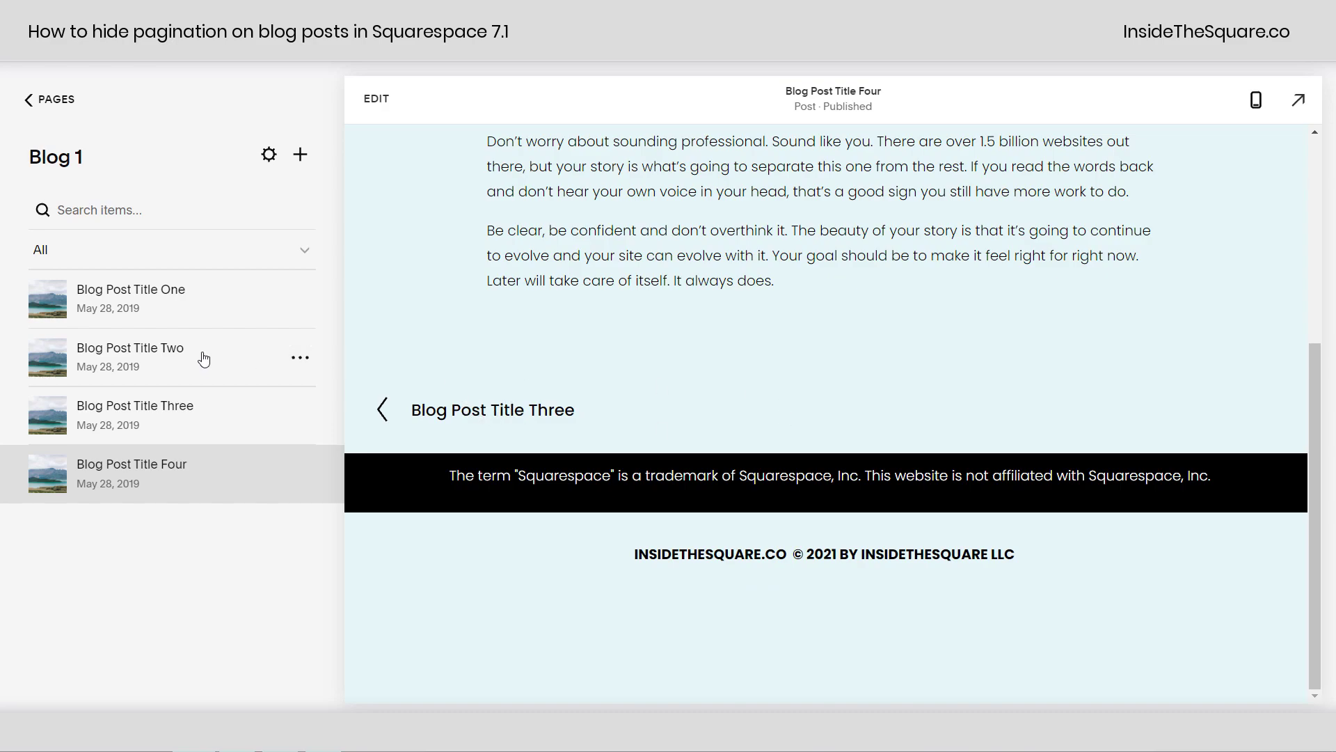
pyautogui.scroll(2, 432, 564)
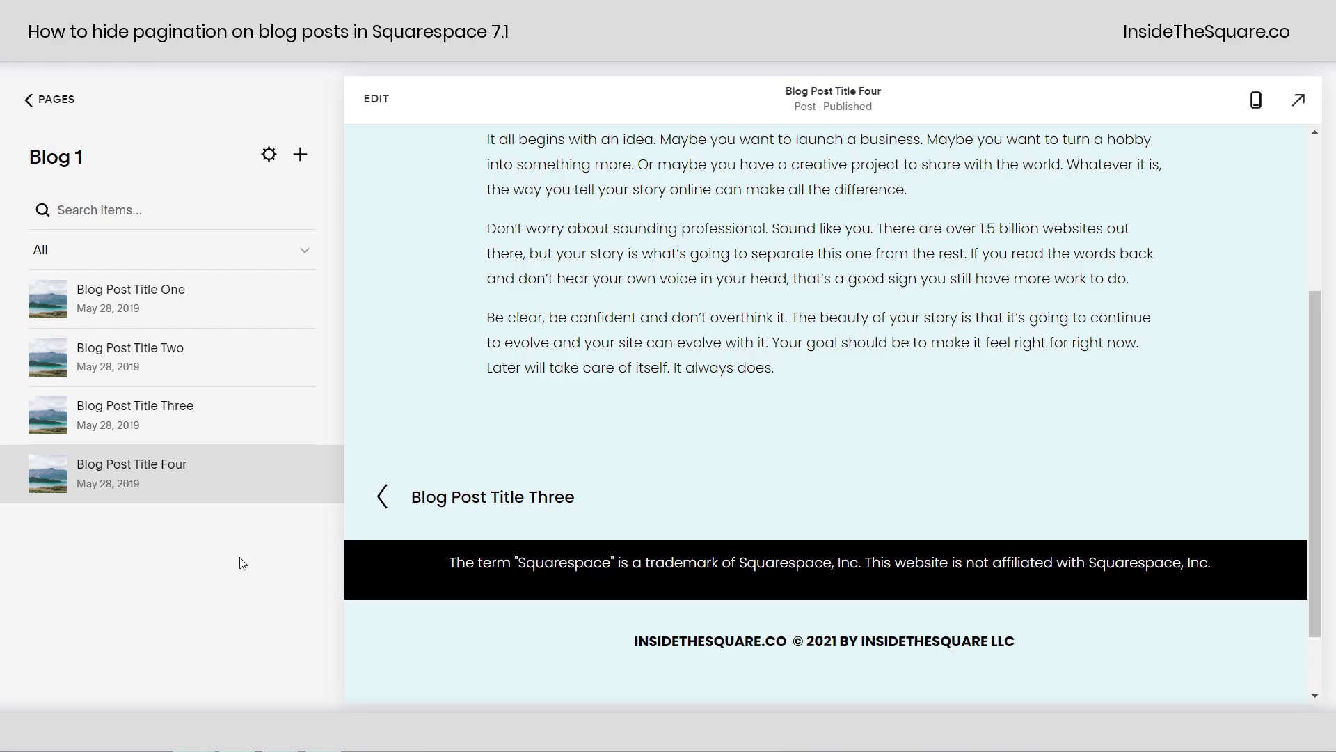
pyautogui.click(205, 359)
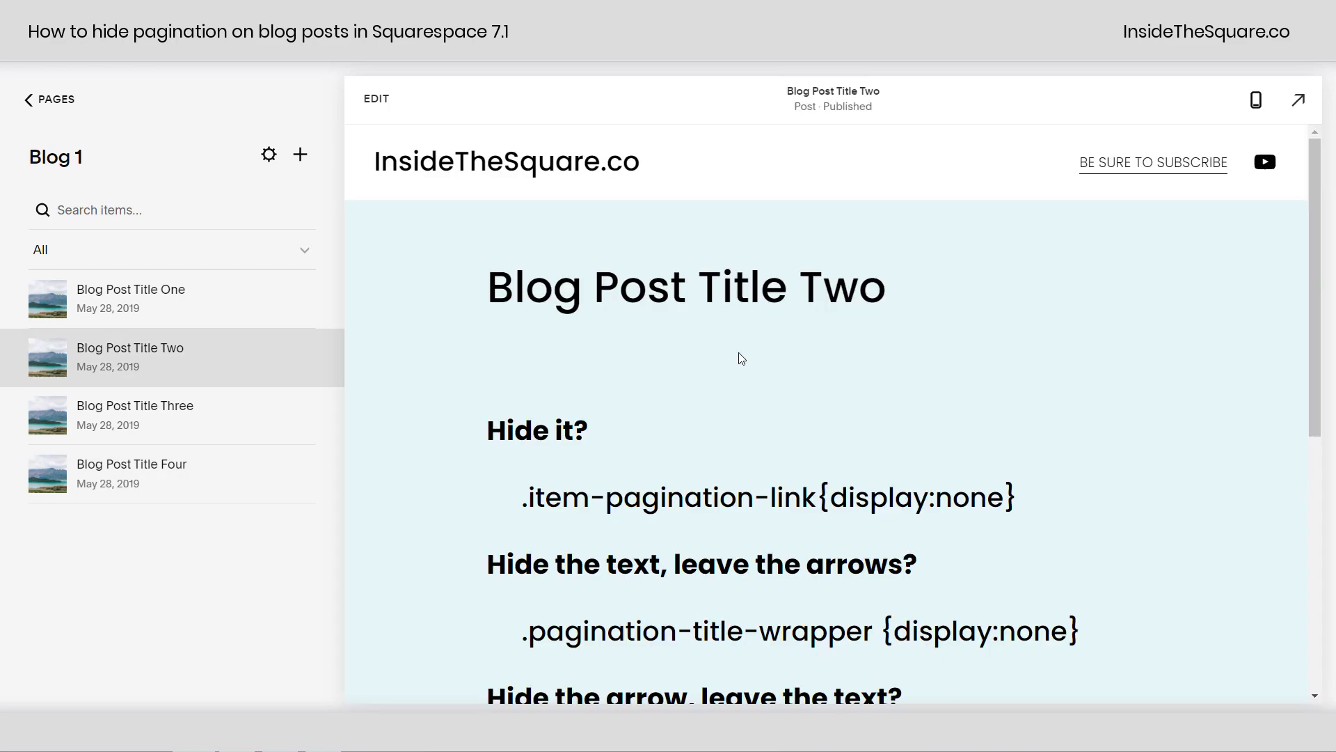
pyautogui.scroll(-5, 740, 358)
pyautogui.scroll(6, 955, 420)
pyautogui.click(256, 162)
pyautogui.click(353, 348)
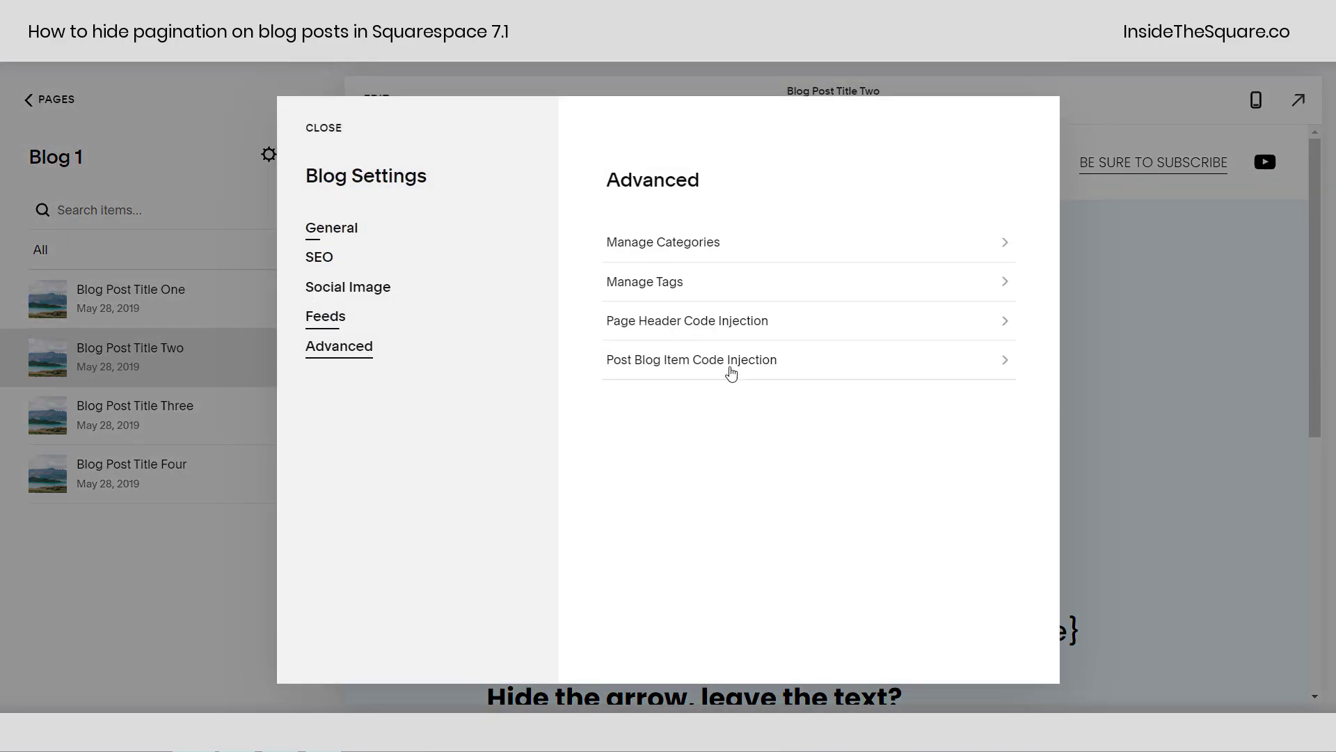
pyautogui.click(731, 360)
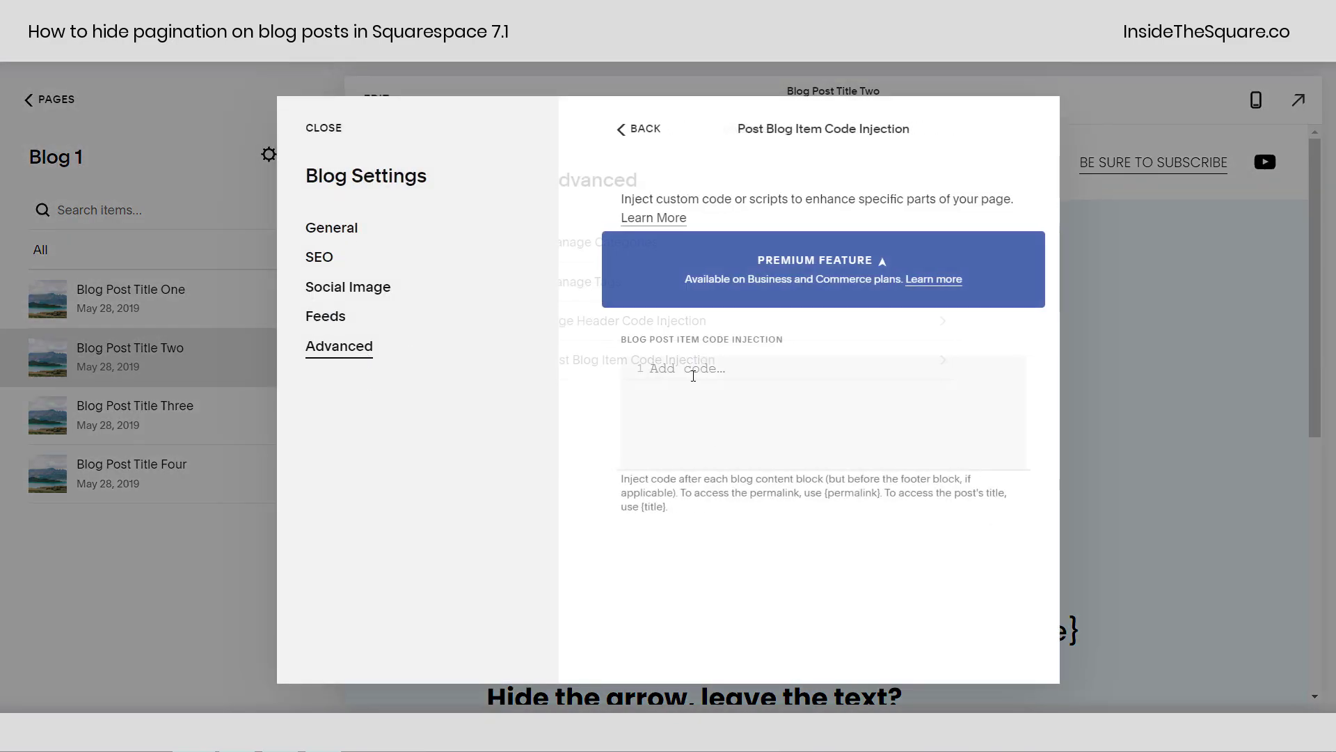
pyautogui.click(804, 428)
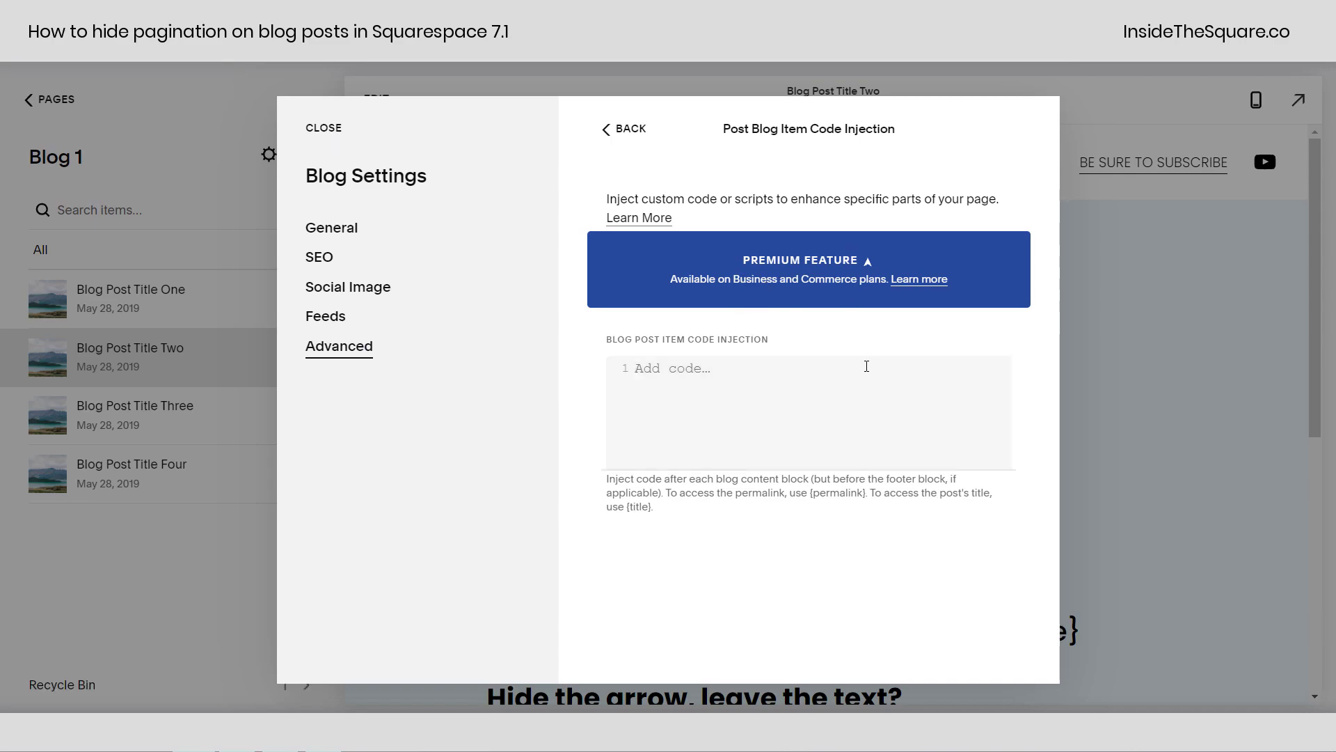
pyautogui.moveTo(697, 132); pyautogui.dragTo(807, 133)
pyautogui.click(915, 157)
pyautogui.tripleClick(898, 134)
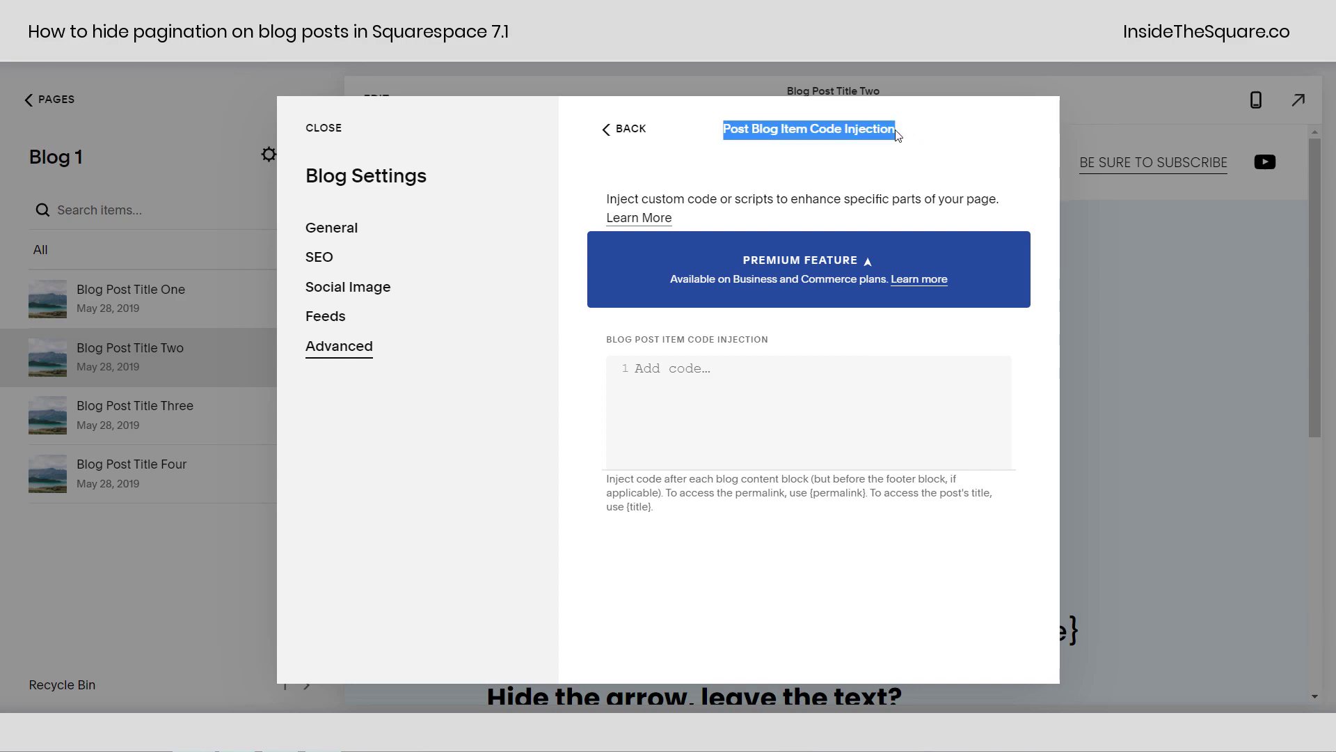
pyautogui.click(913, 165)
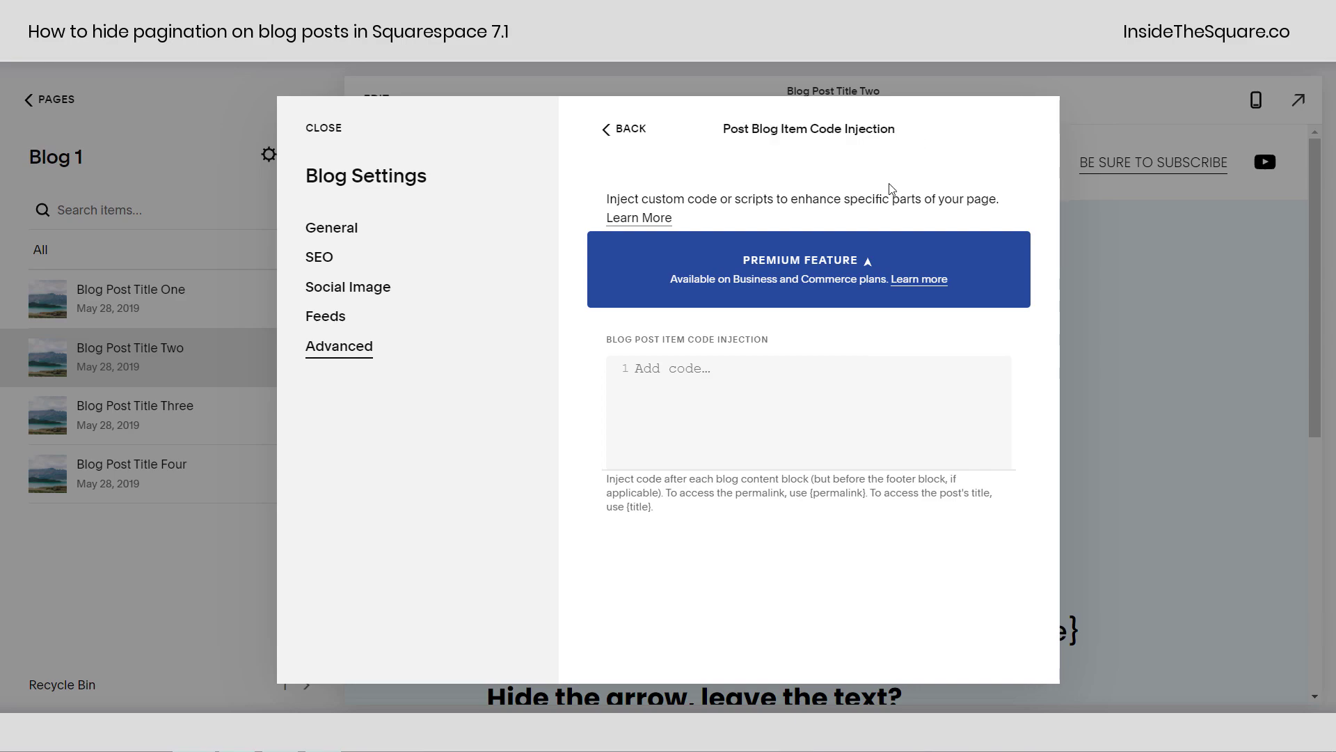
pyautogui.click(323, 128)
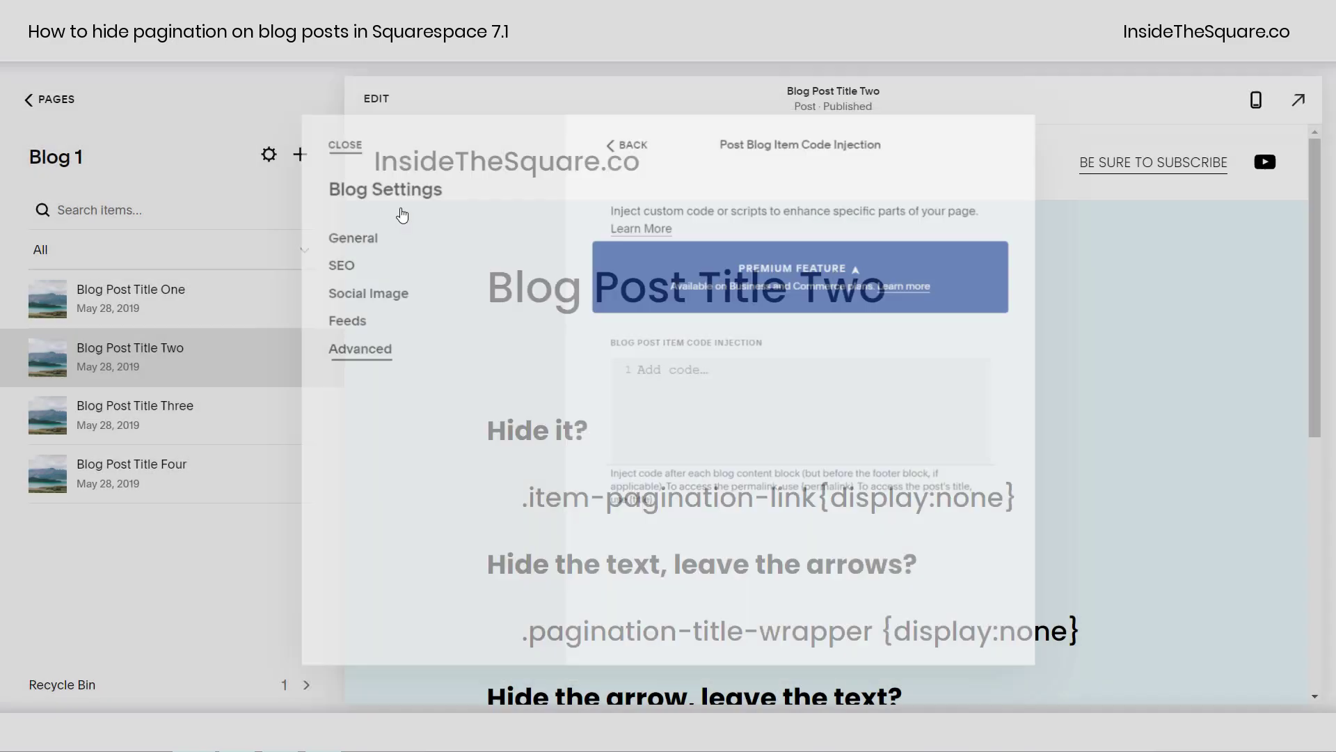
pyautogui.scroll(-3, 631, 271)
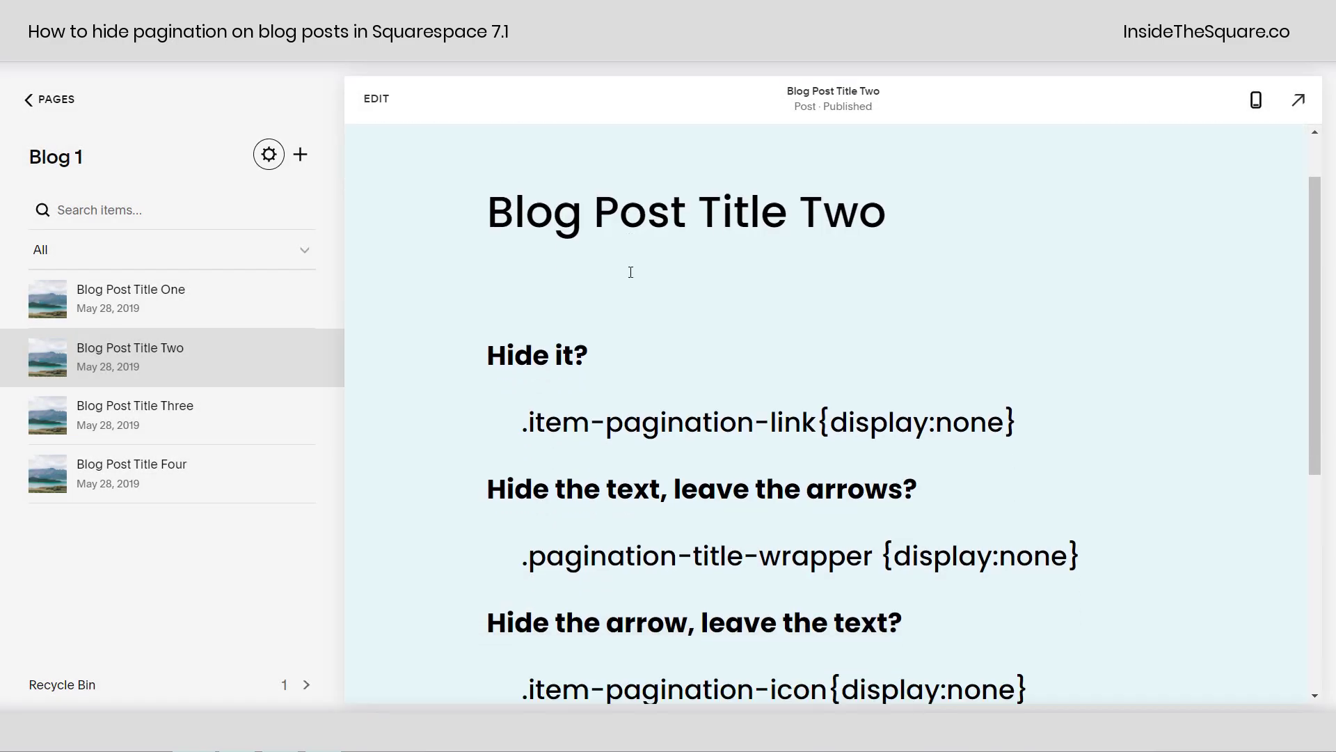
pyautogui.moveTo(820, 236); pyautogui.dragTo(520, 238)
pyautogui.moveTo(503, 358); pyautogui.dragTo(881, 368)
pyautogui.moveTo(828, 503); pyautogui.dragTo(502, 520)
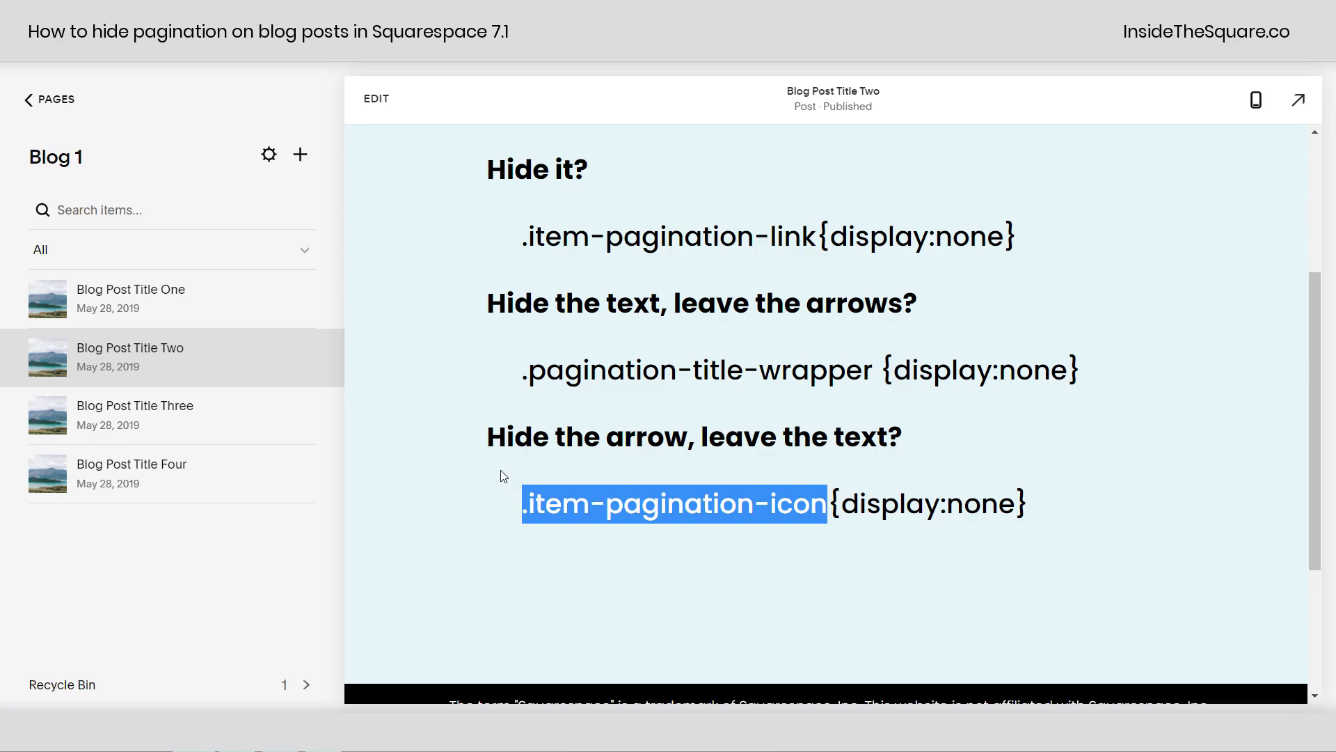
pyautogui.scroll(3, 503, 476)
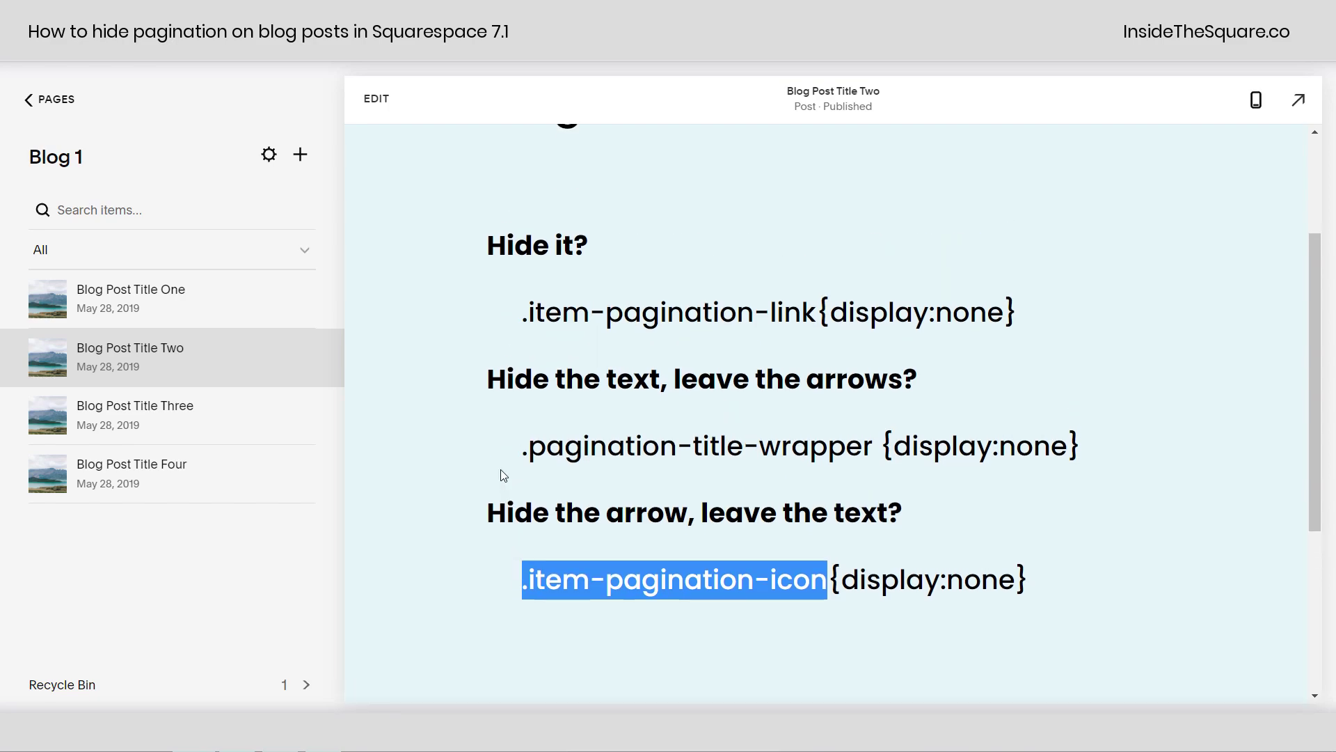
pyautogui.click(267, 155)
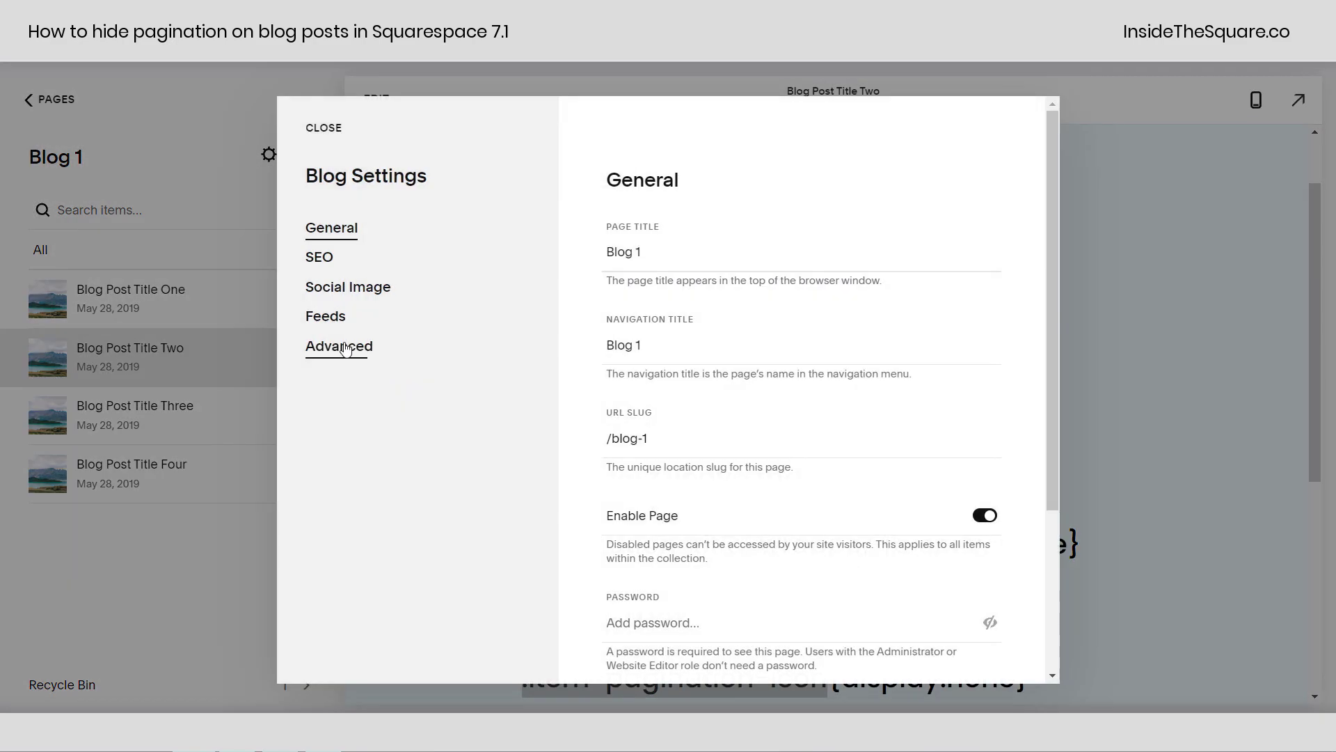
pyautogui.click(353, 358)
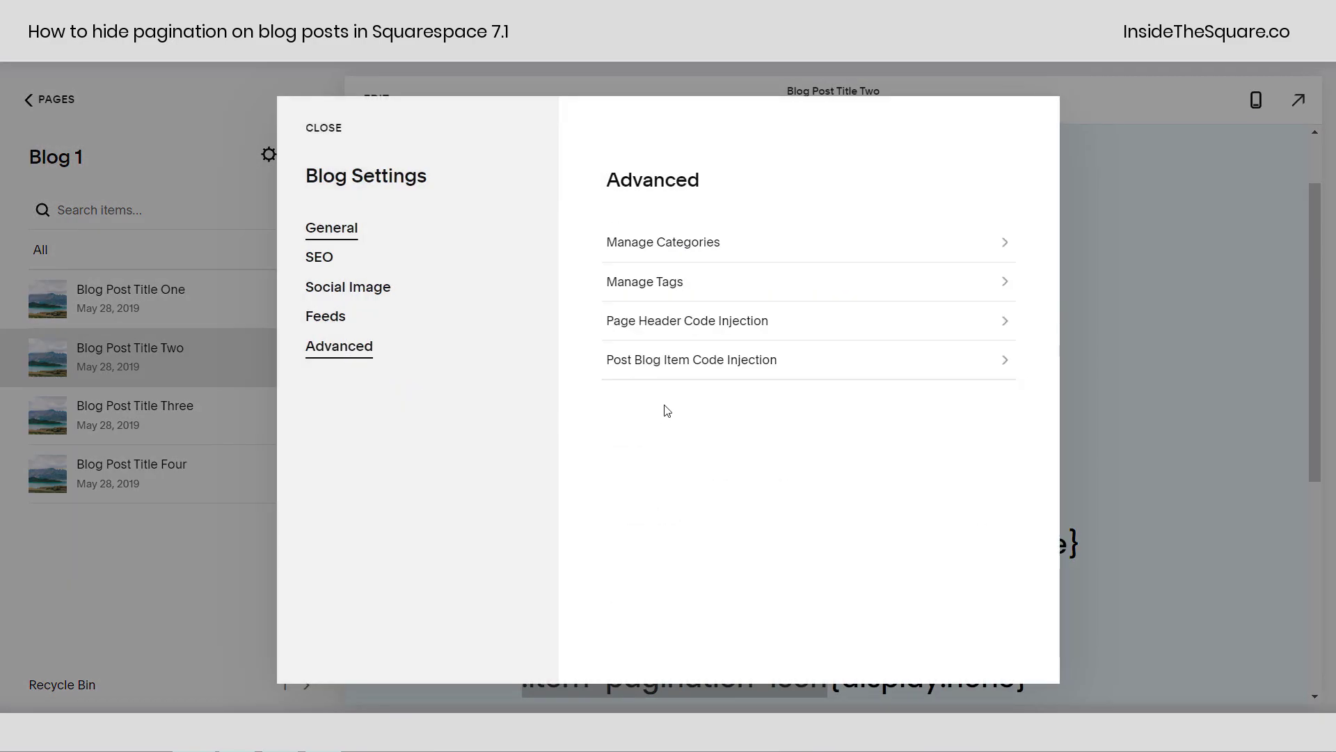
pyautogui.click(654, 369)
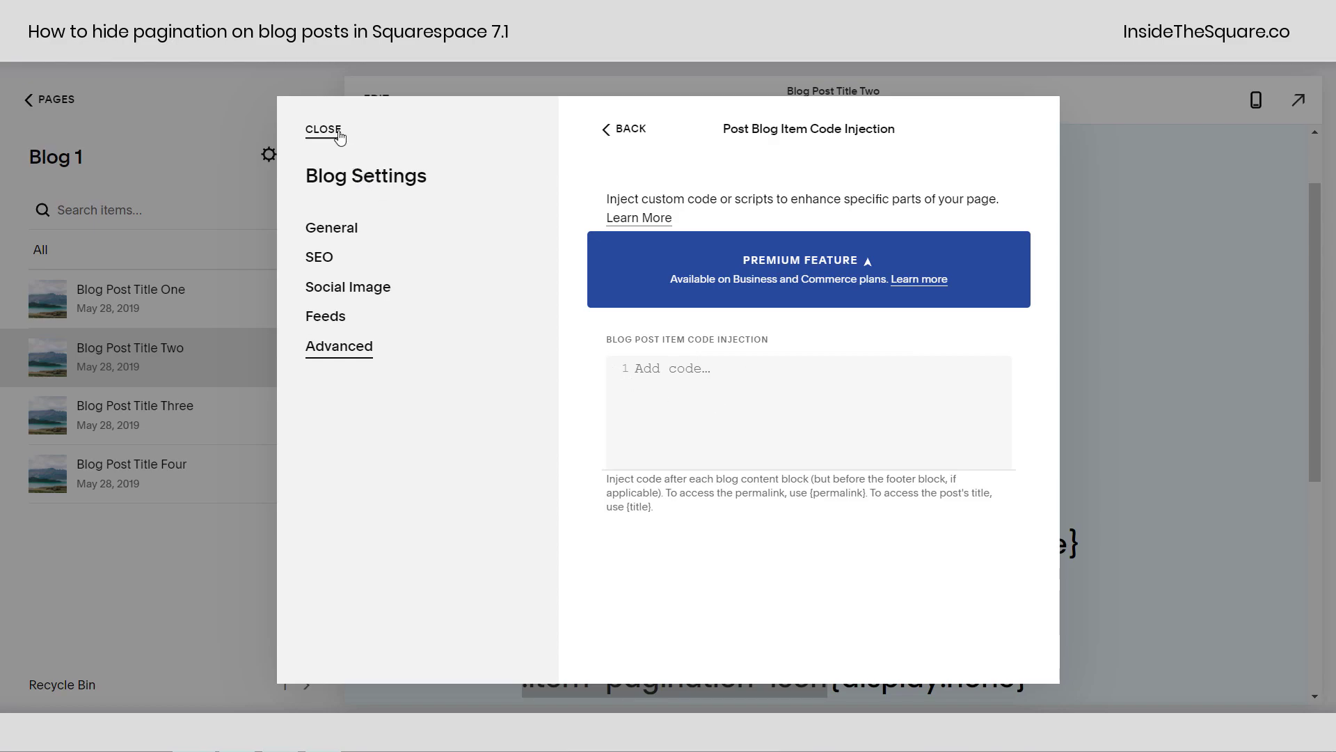
pyautogui.click(317, 129)
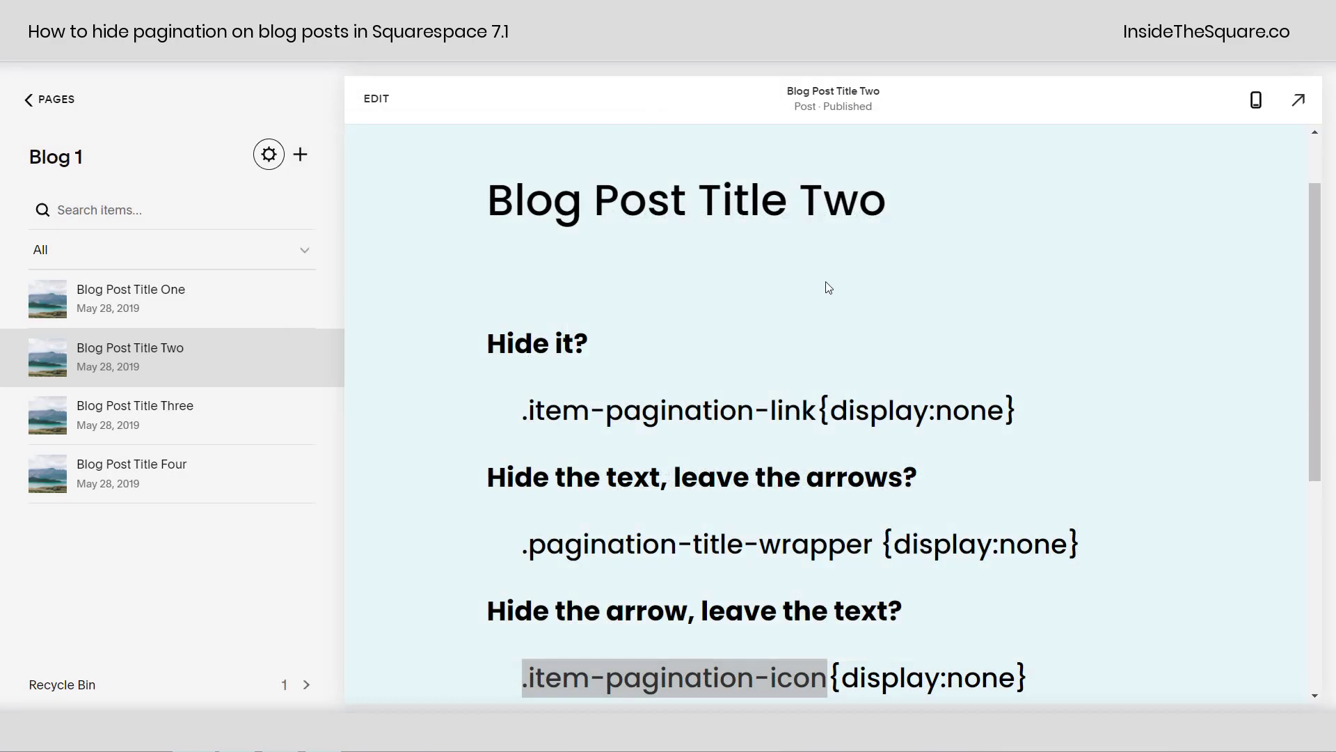
pyautogui.scroll(2, 827, 287)
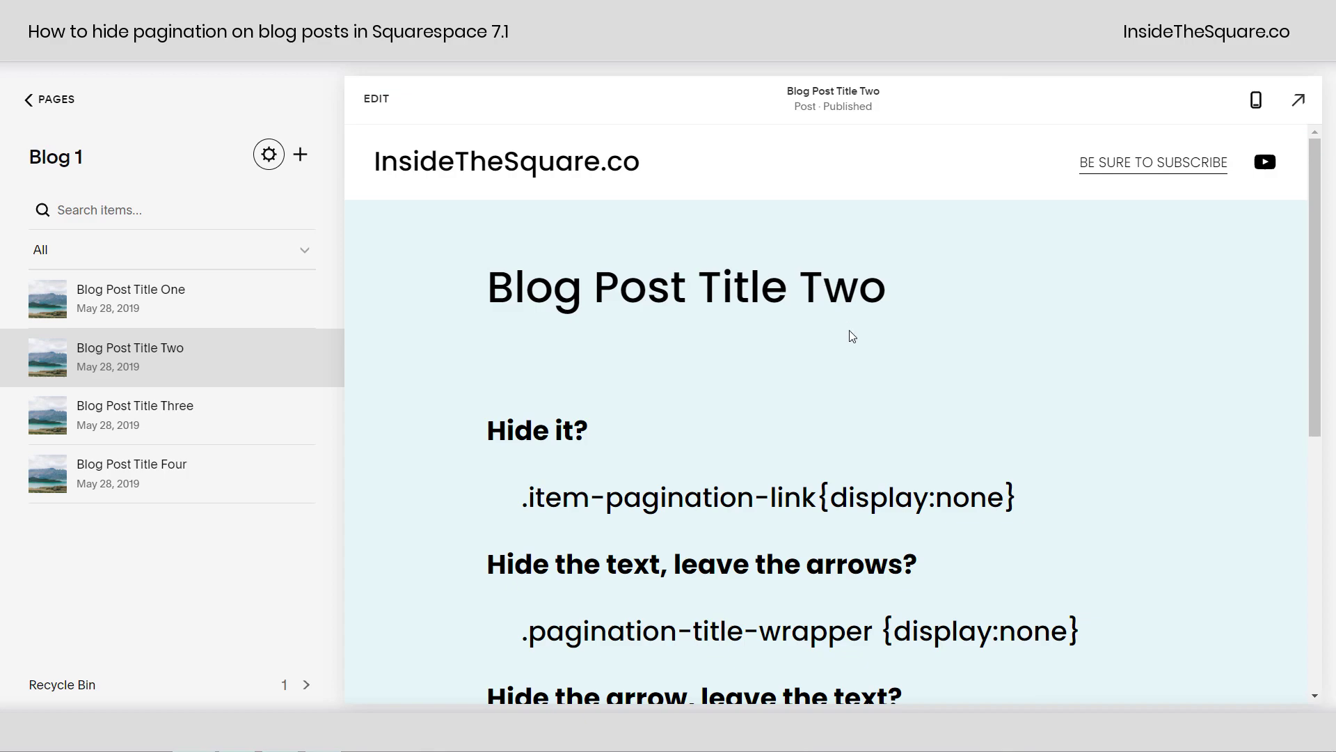